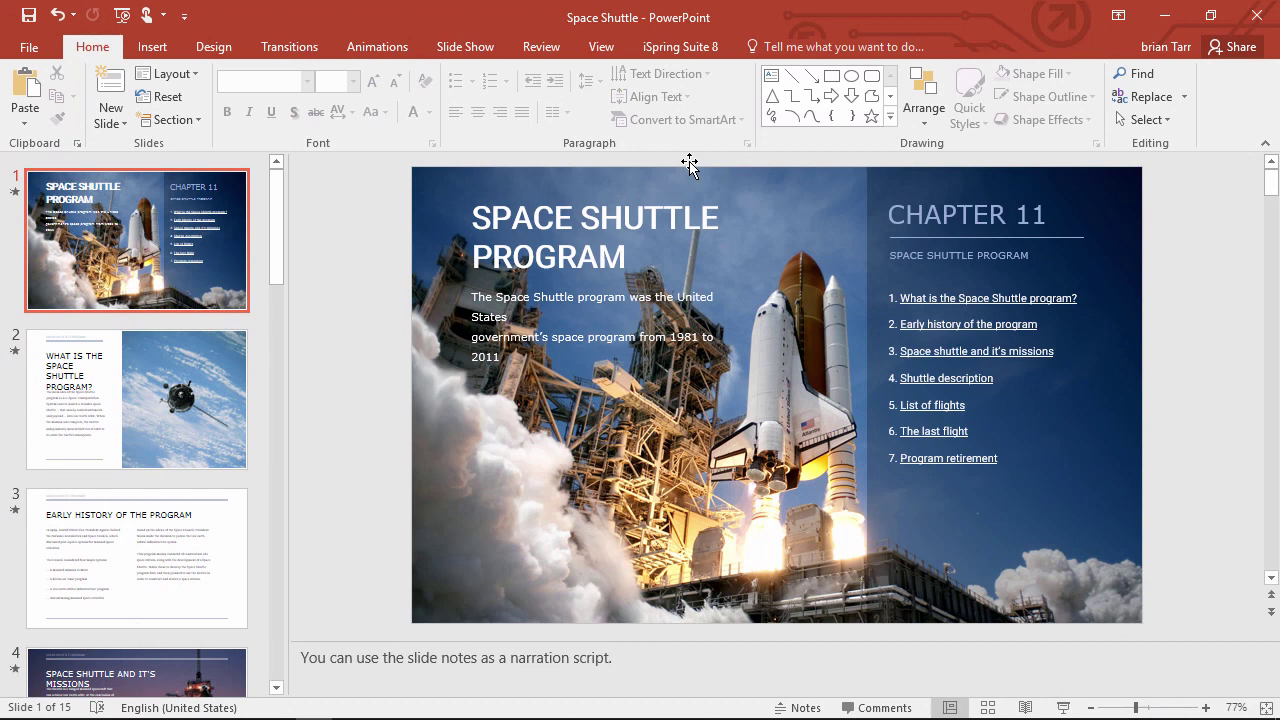
# Open the iSpring audio narration recorder and launch the microphone setup wizard from its options
pyautogui.click(683, 50)
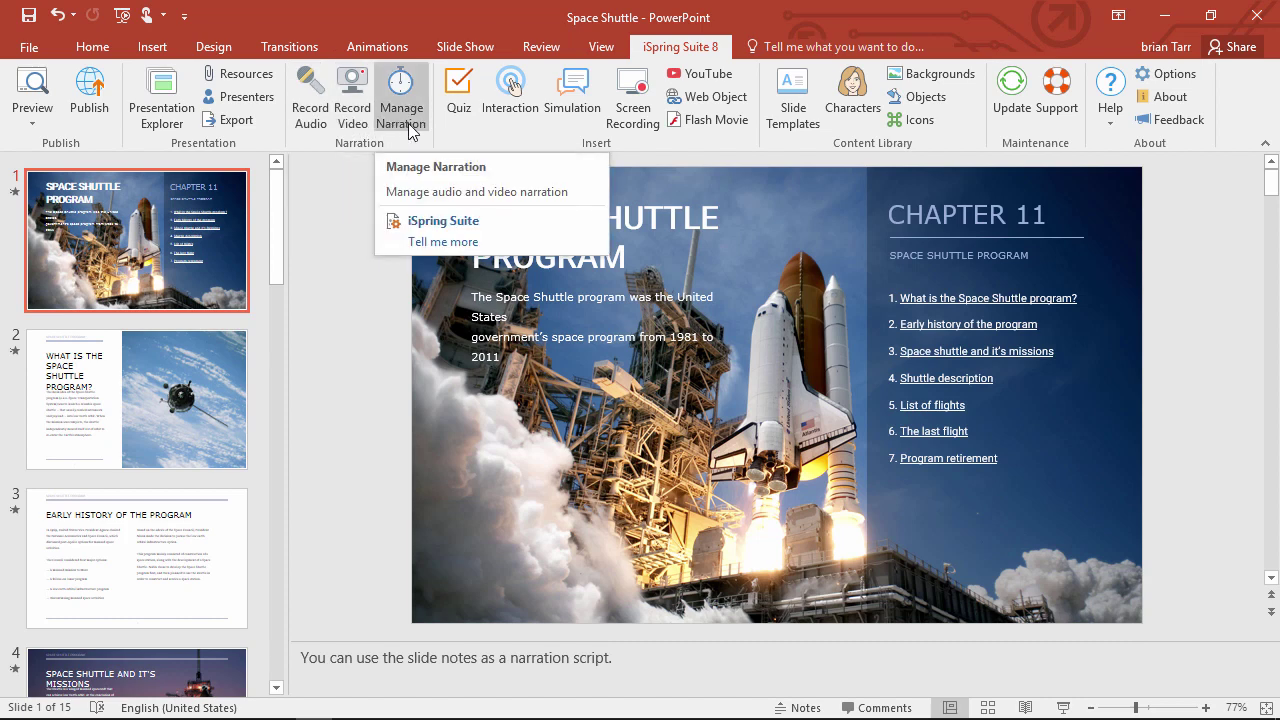
pyautogui.click(311, 128)
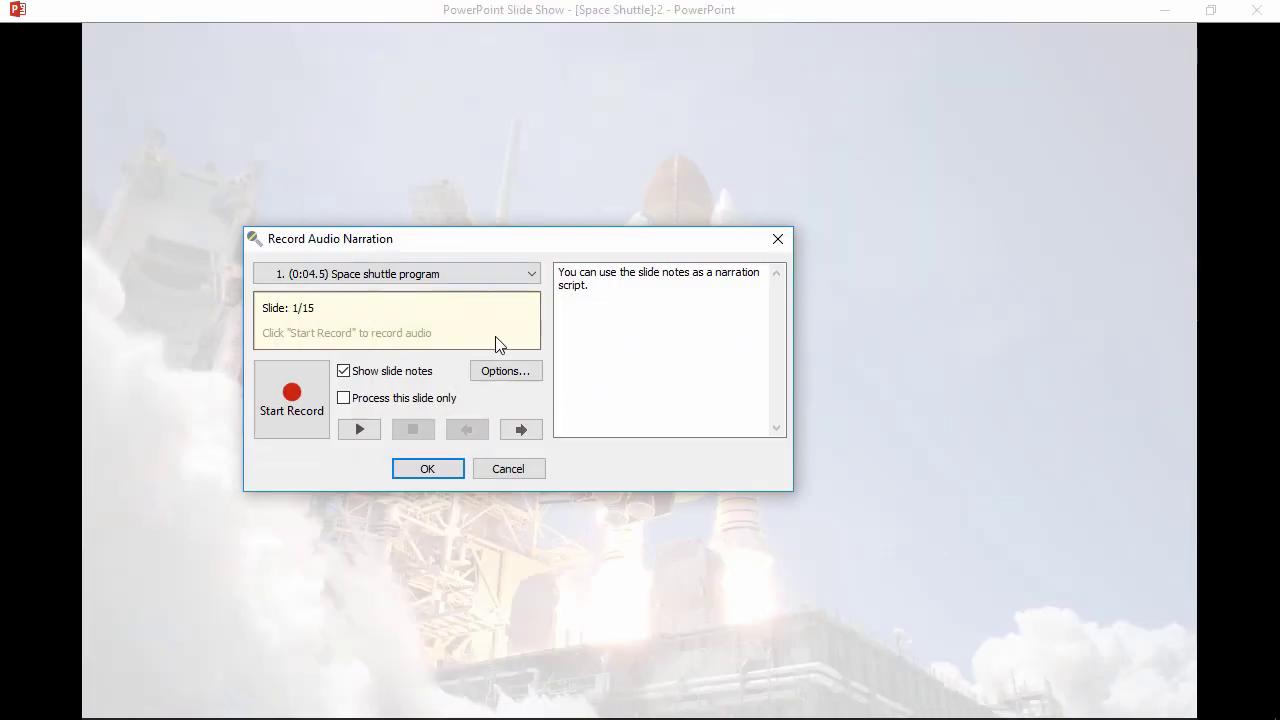
pyautogui.click(505, 371)
pyautogui.click(645, 359)
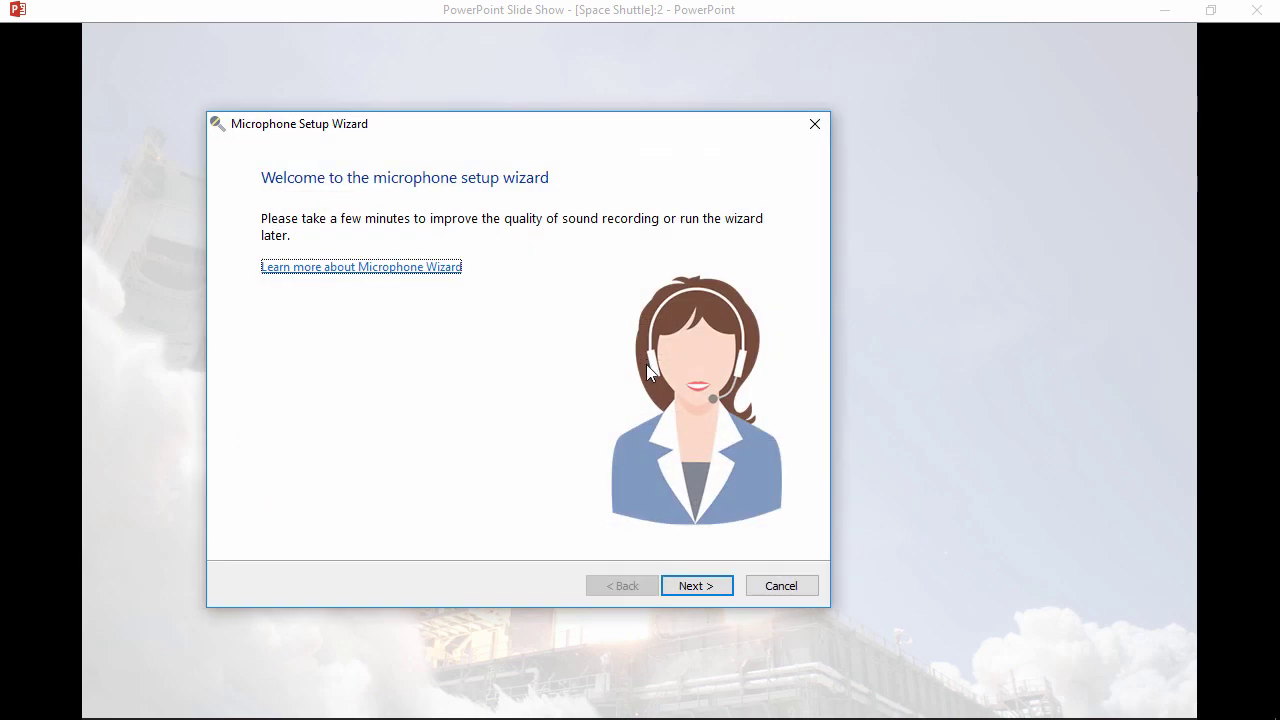
# Set up the Internal Microphone as a Webcam device type, finish the microphone wizard and accept the recording options
pyautogui.click(698, 586)
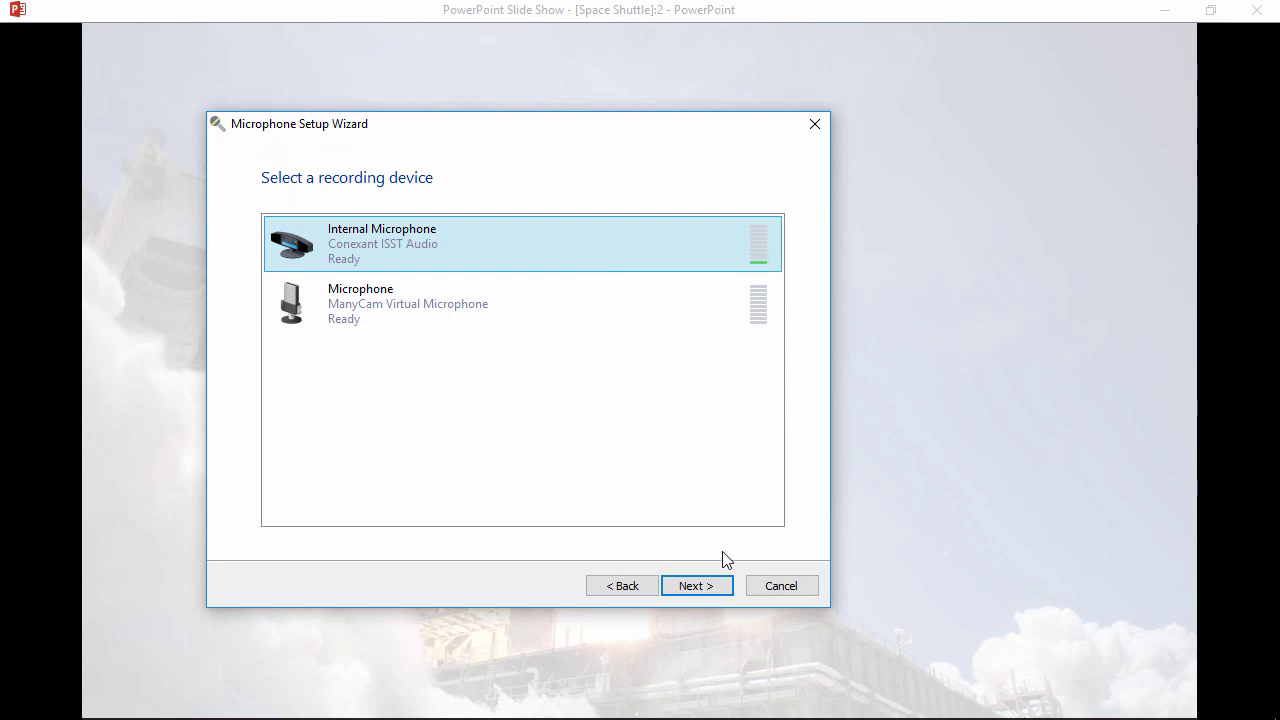
pyautogui.click(708, 587)
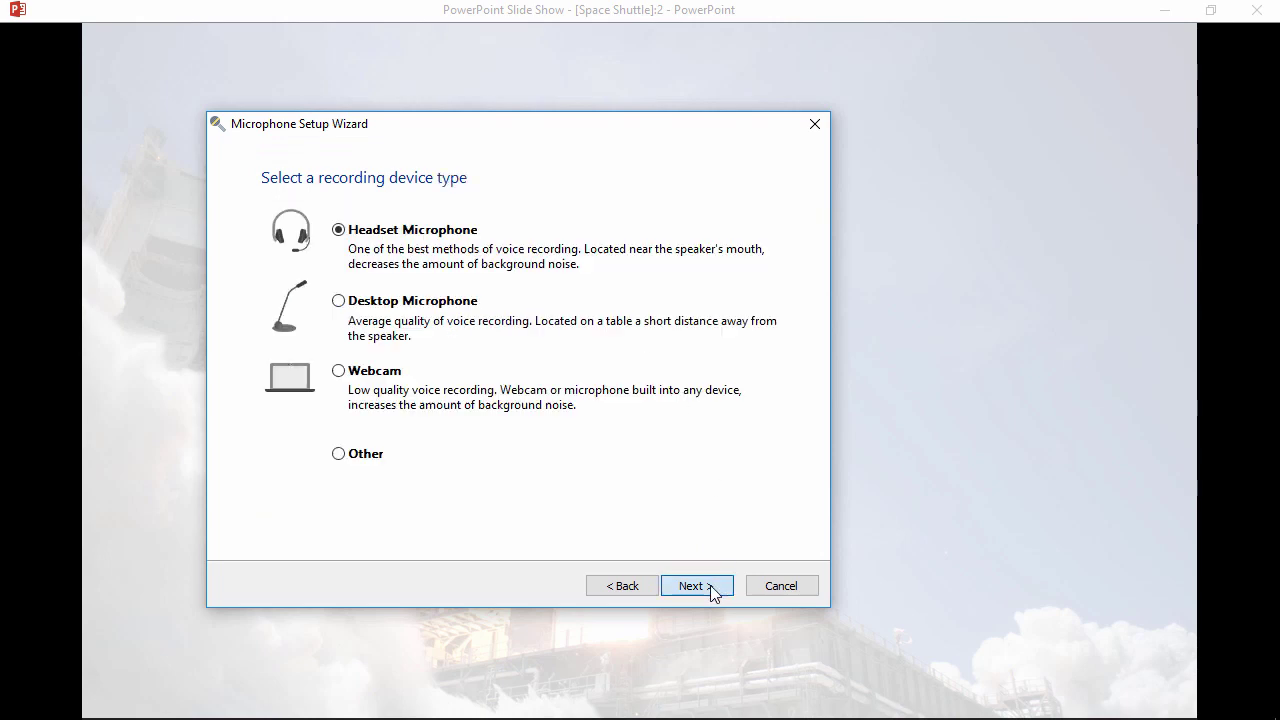
pyautogui.click(339, 374)
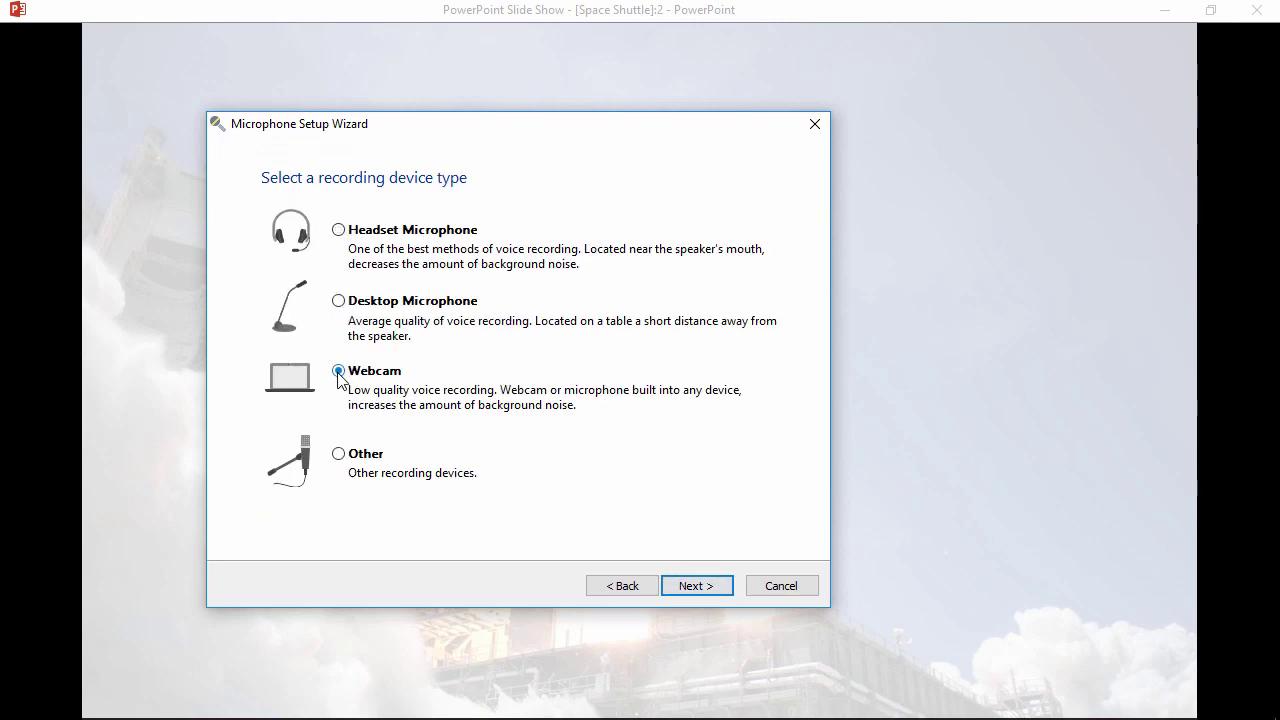
pyautogui.click(708, 587)
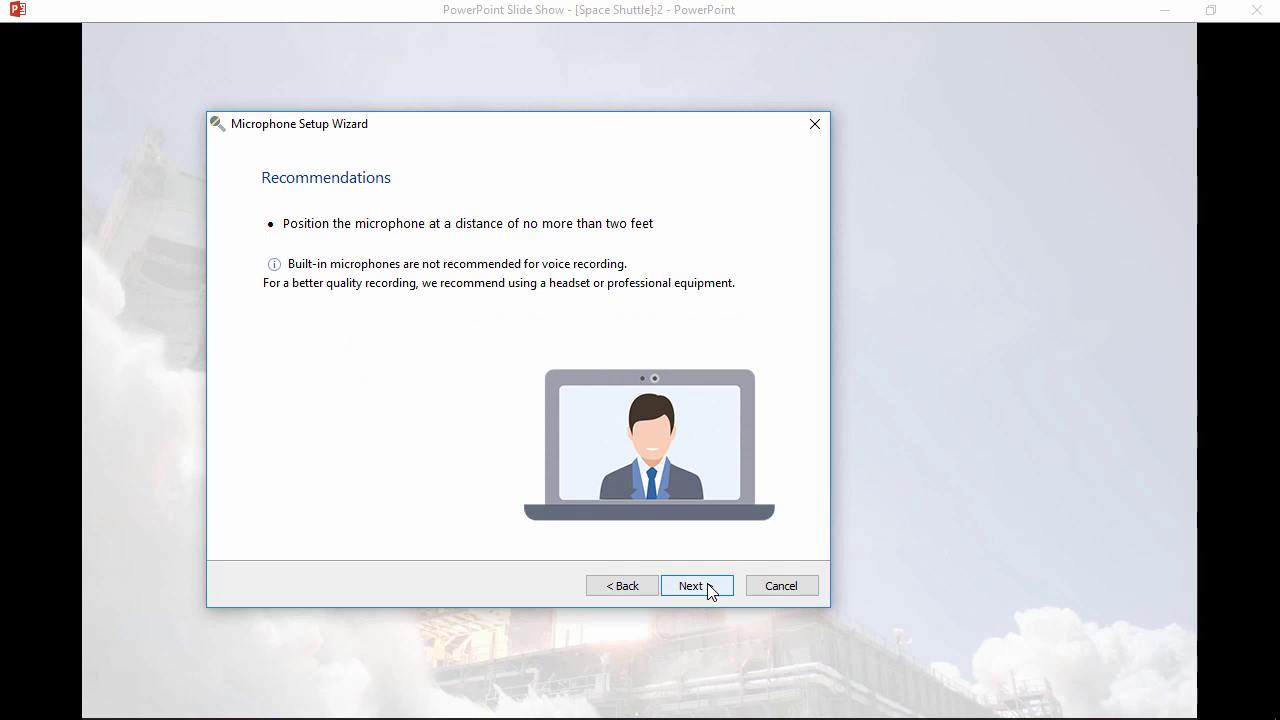
pyautogui.click(708, 587)
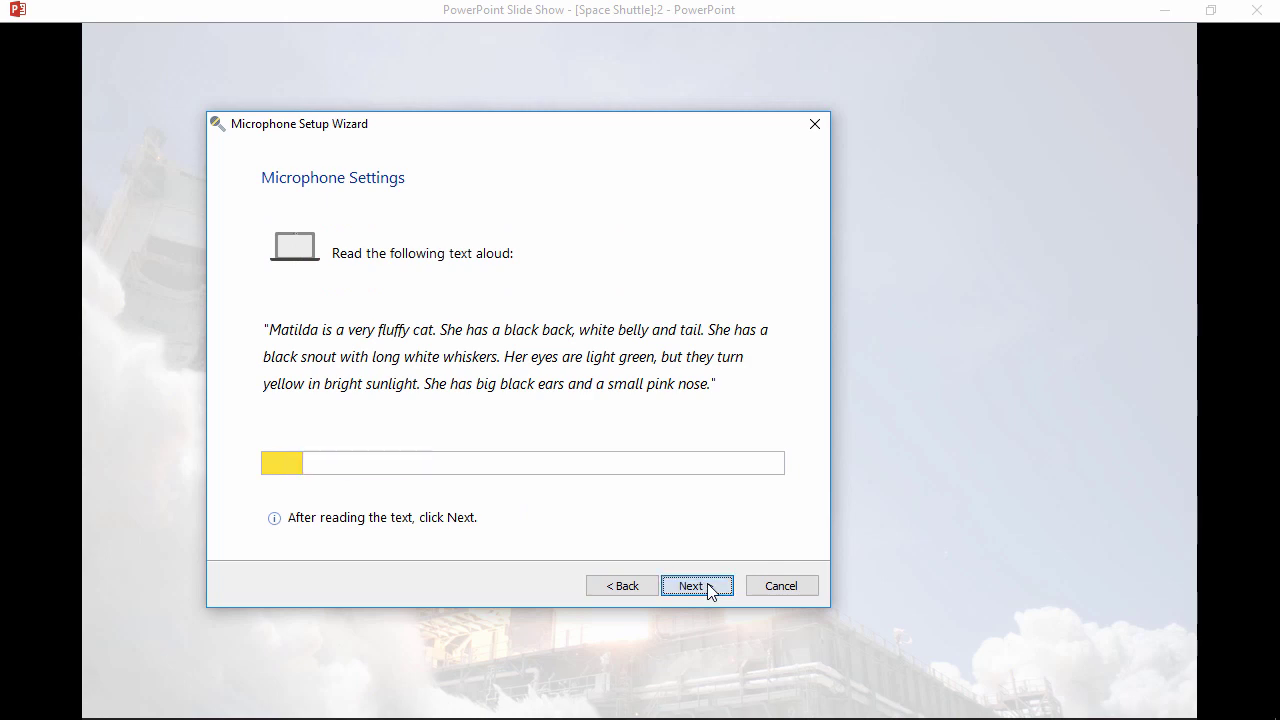
pyautogui.click(697, 586)
pyautogui.click(707, 588)
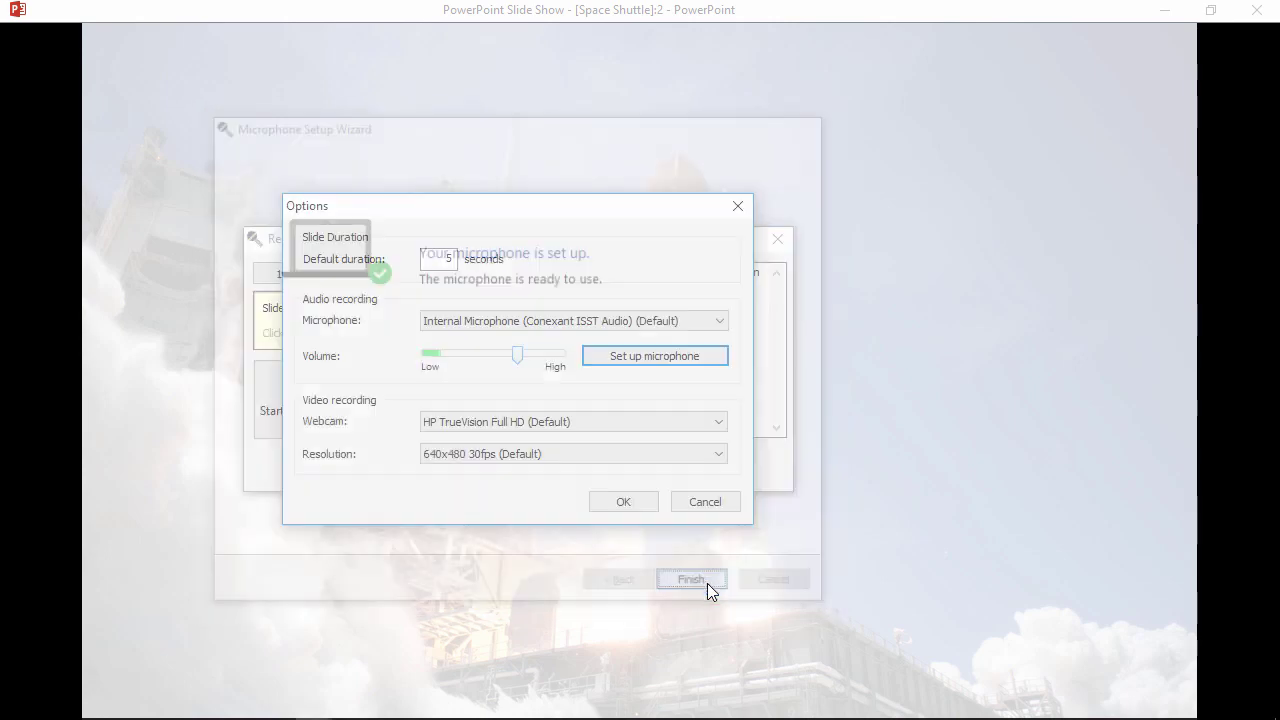
pyautogui.click(638, 505)
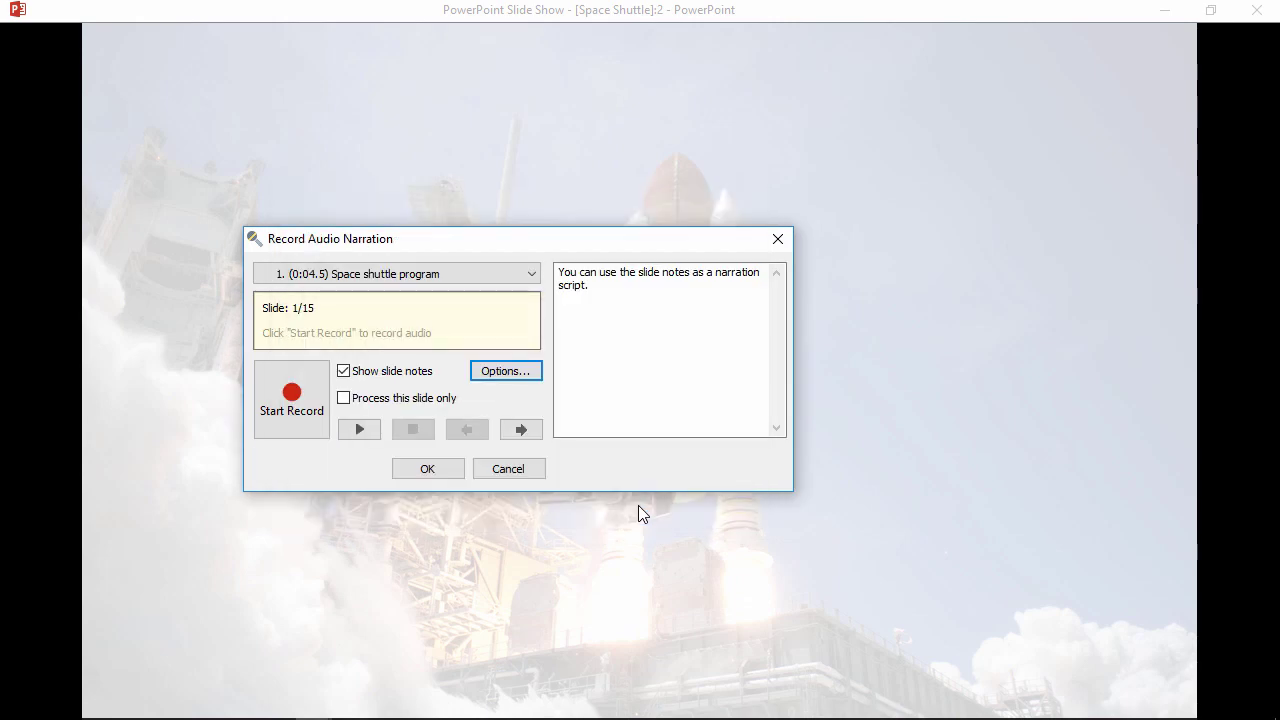
pyautogui.click(405, 280)
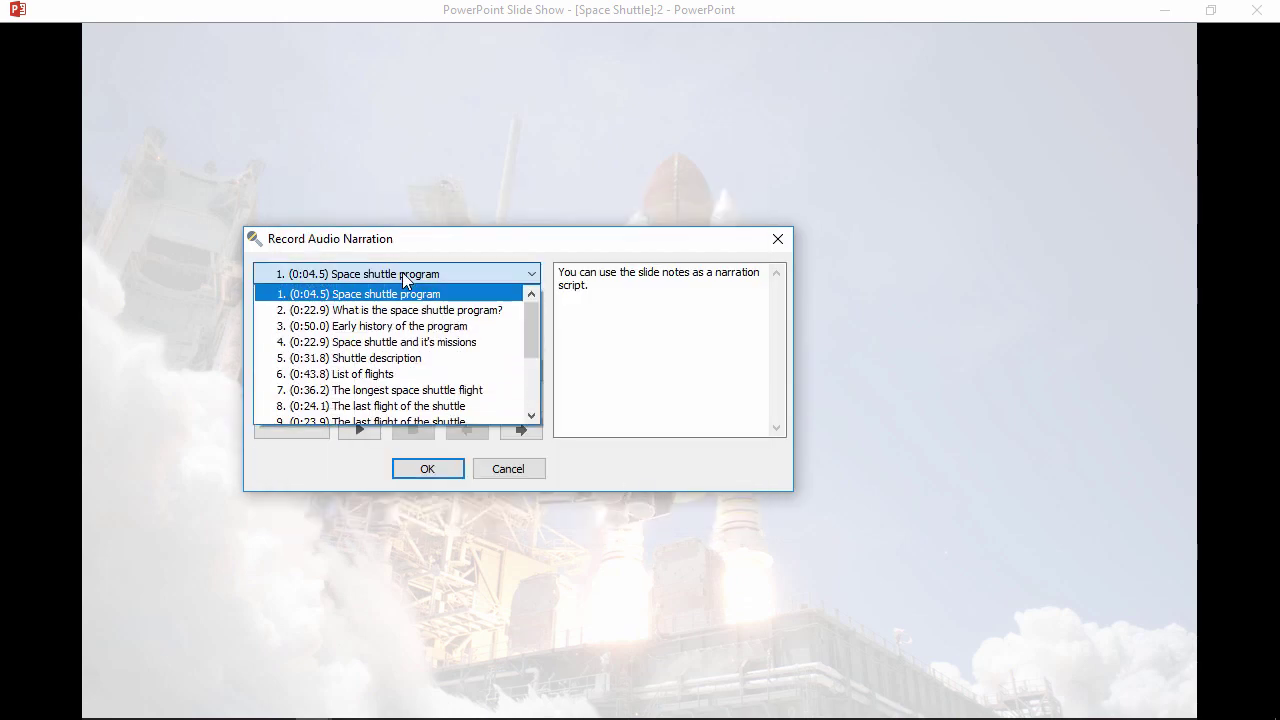
pyautogui.click(405, 276)
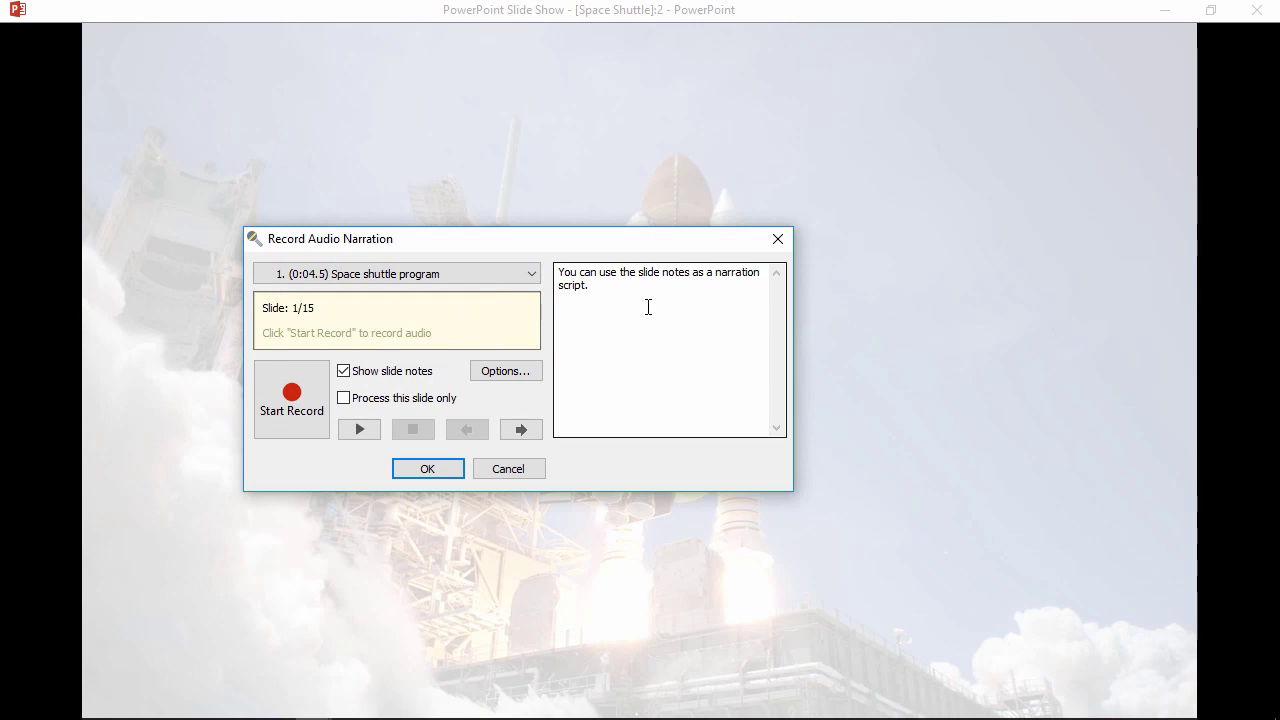
pyautogui.click(344, 399)
pyautogui.click(344, 399)
# Record audio narration for slides 1 and 2, advancing through the slide change and the text animation, and save it
pyautogui.click(290, 410)
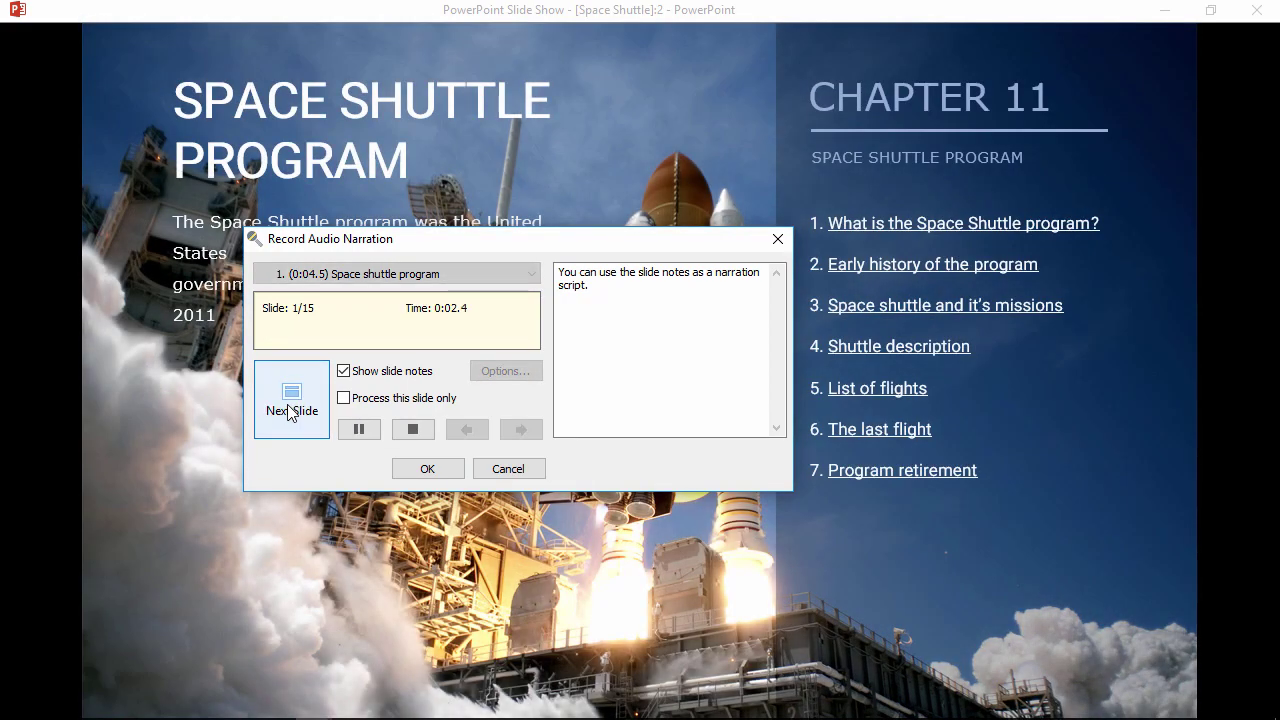
pyautogui.click(290, 412)
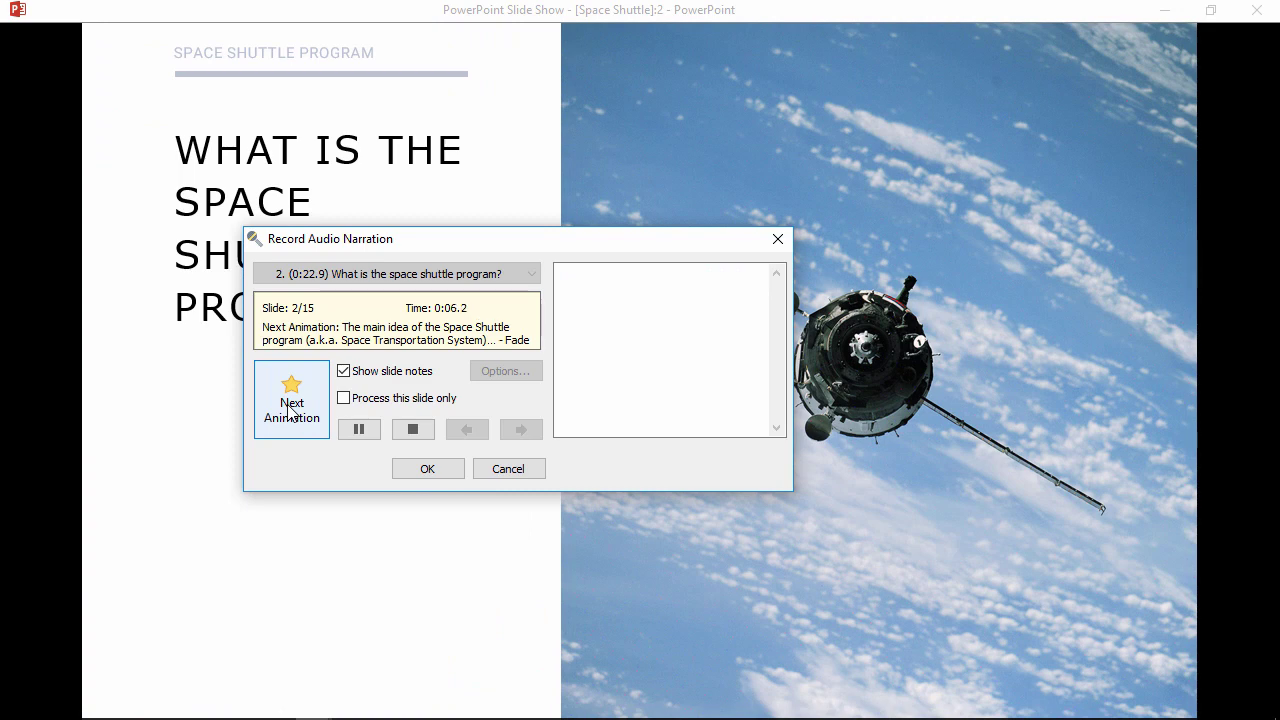
pyautogui.click(290, 412)
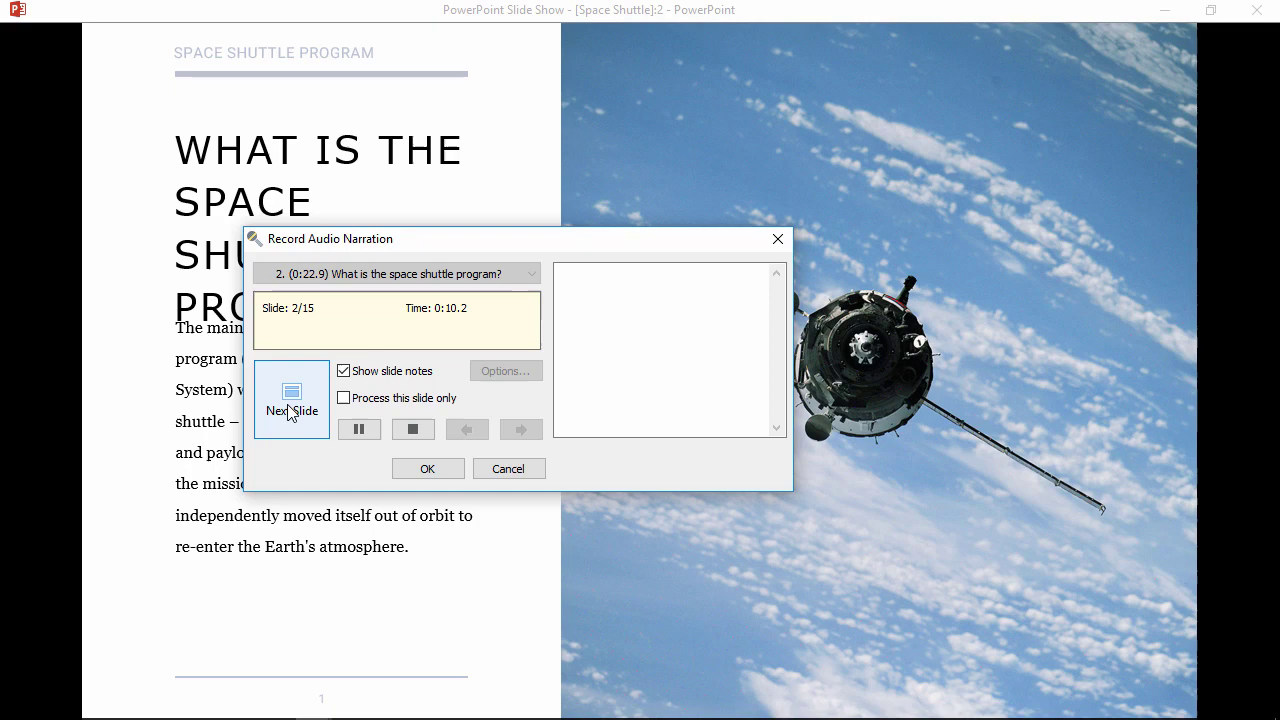
pyautogui.click(430, 470)
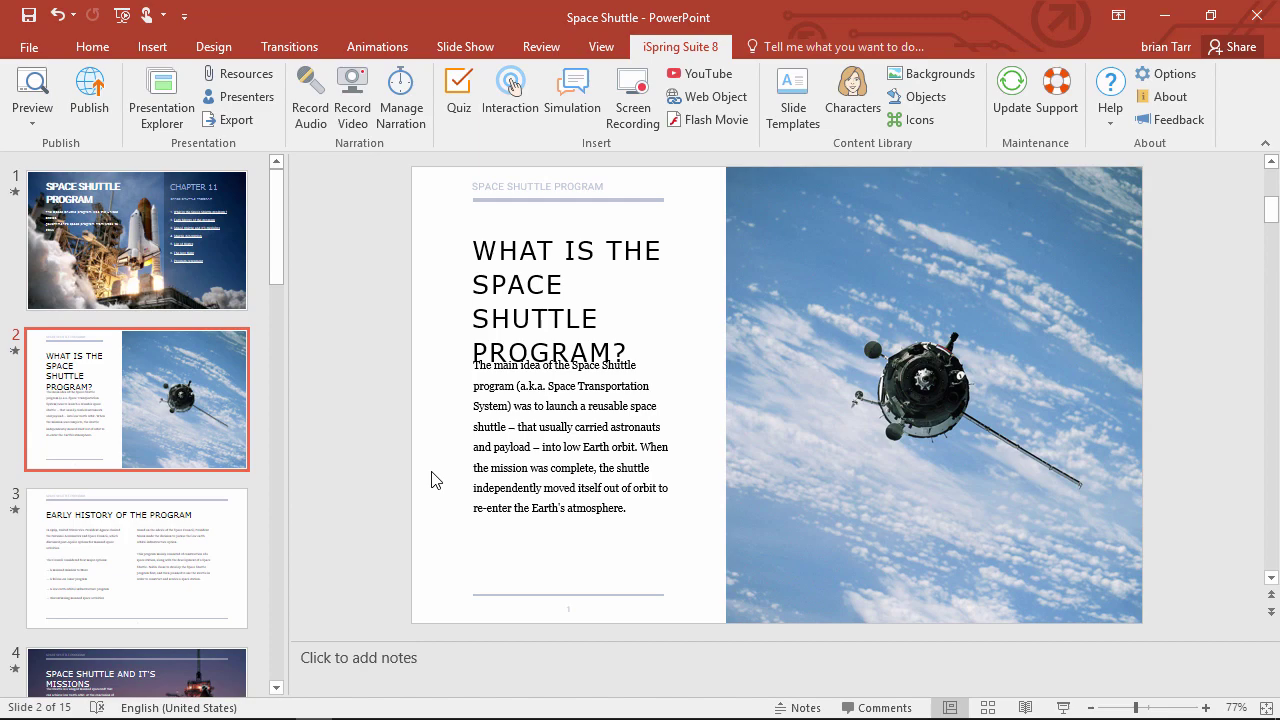
# Open the presentation in the iSpring Narration Editor and delete the audio clips at the start of the timeline
pyautogui.click(401, 116)
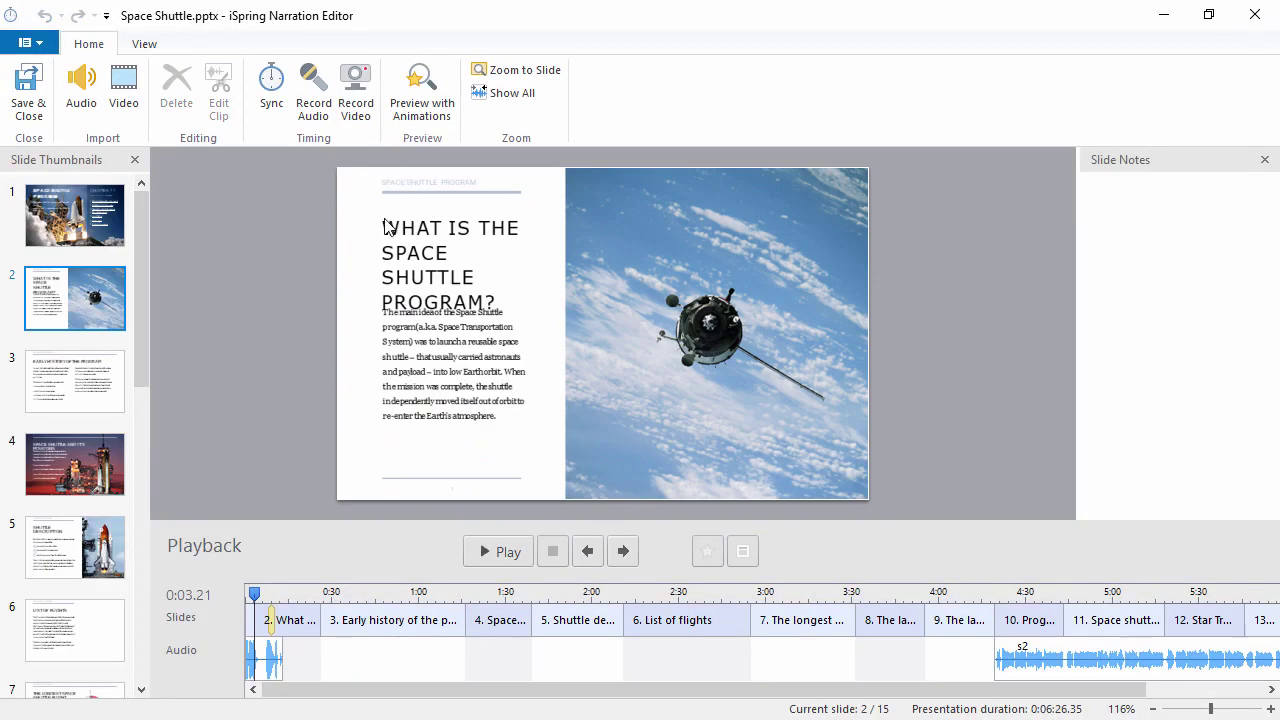
pyautogui.click(284, 651)
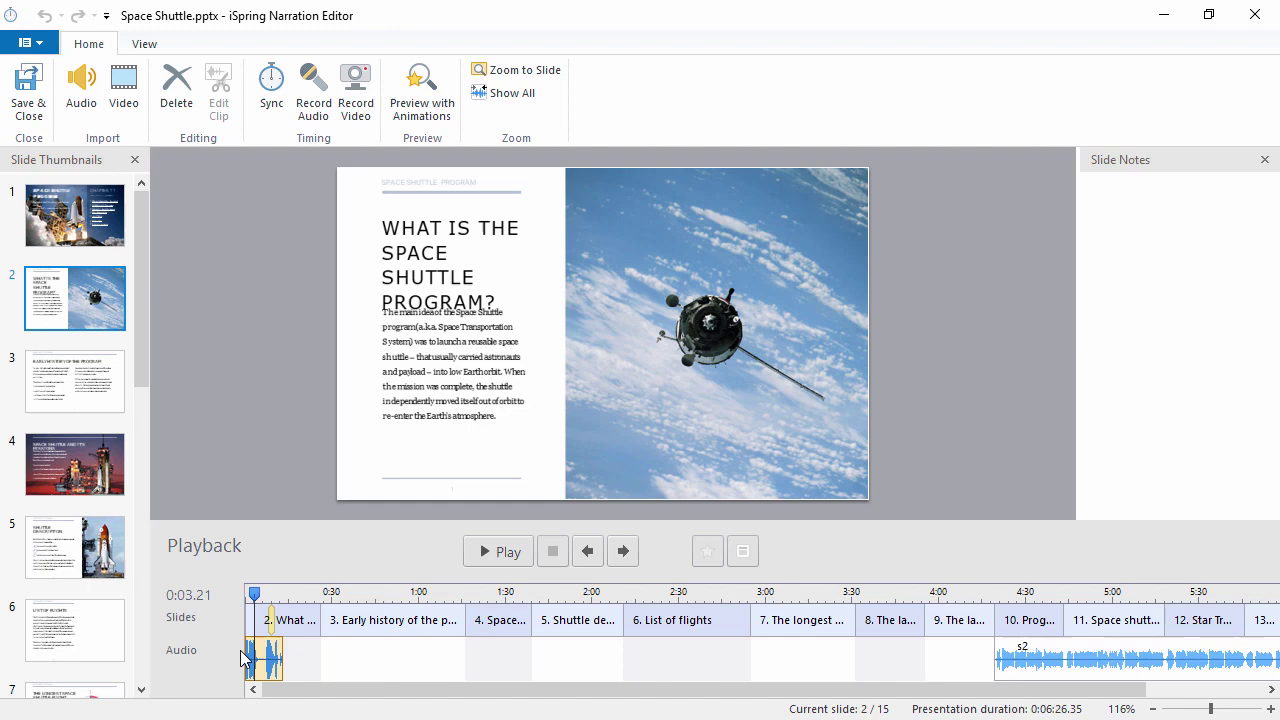
pyautogui.press('Delete')
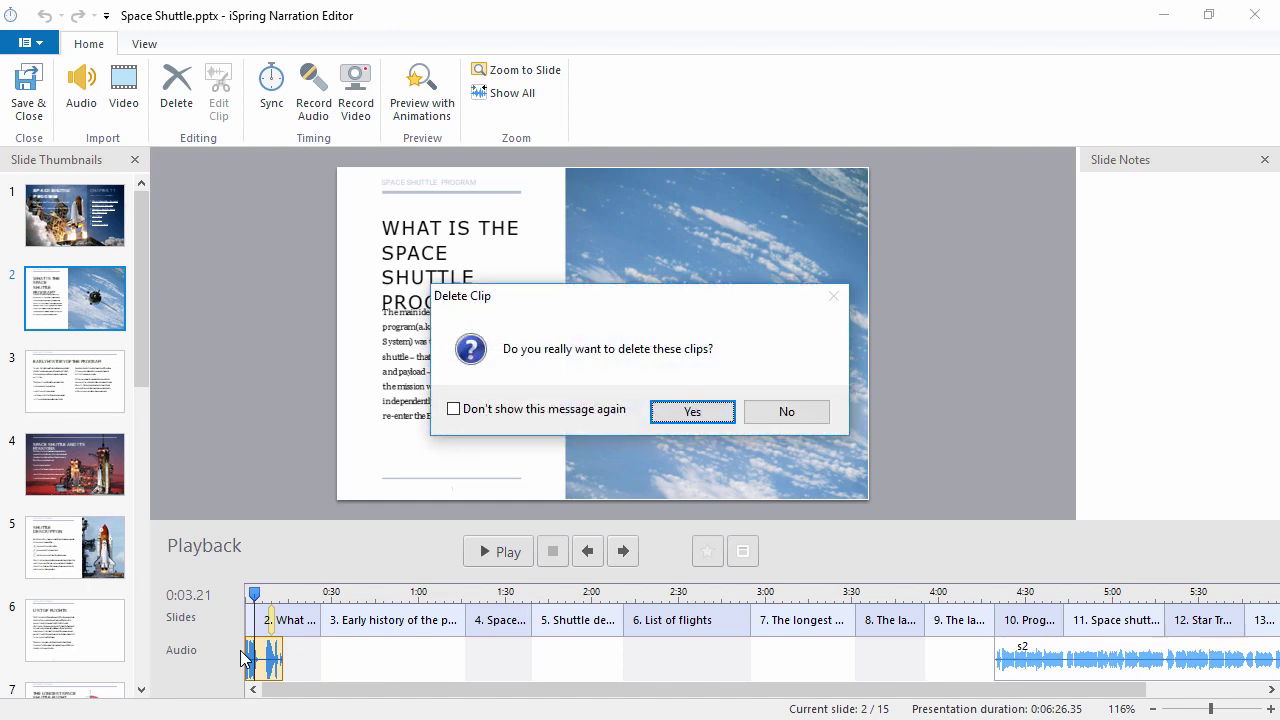
pyautogui.click(699, 411)
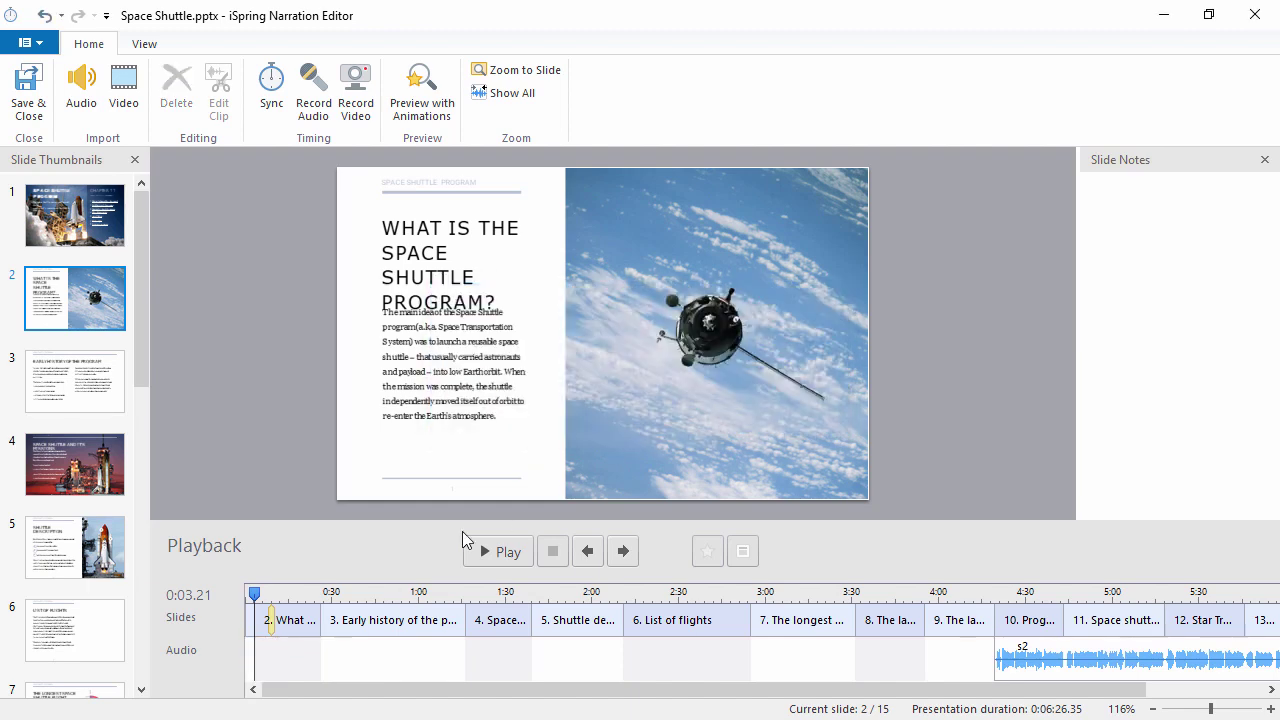
# Record new audio narration from the timeline start over slides 1 and 2, including slide 2's text animation, and keep the recording
pyautogui.moveTo(255, 594); pyautogui.dragTo(219, 600)
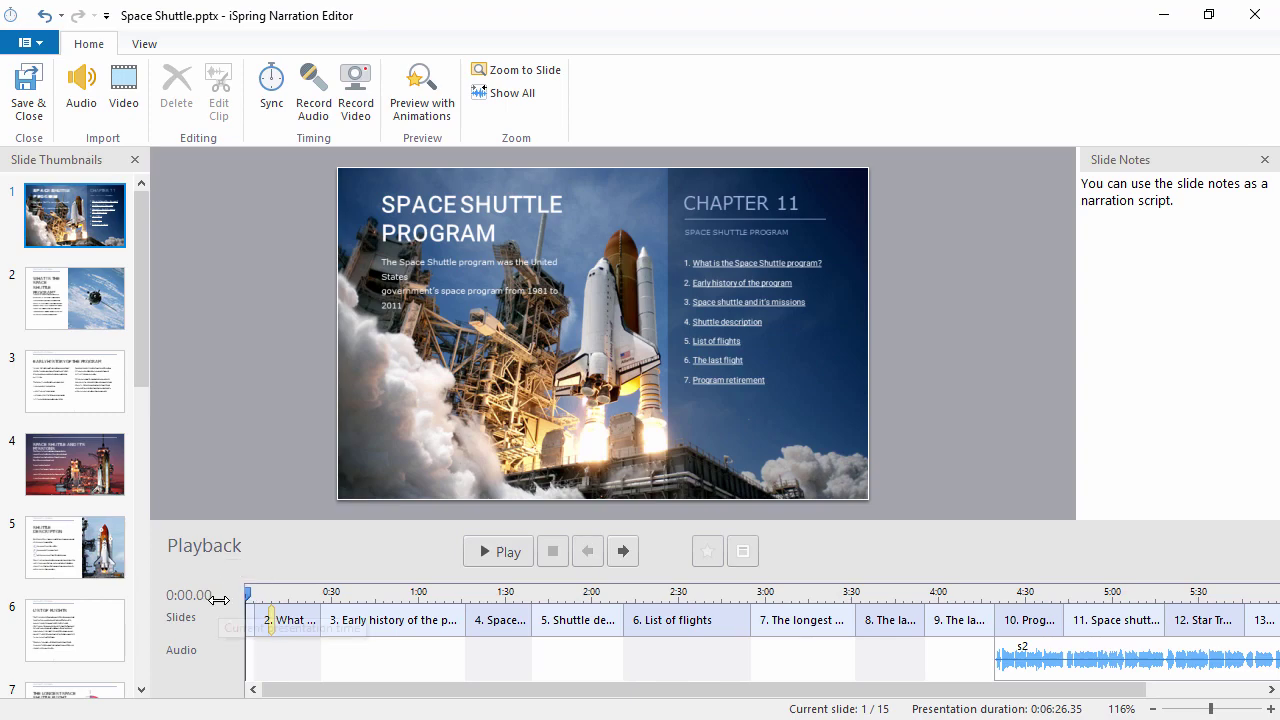
pyautogui.click(312, 112)
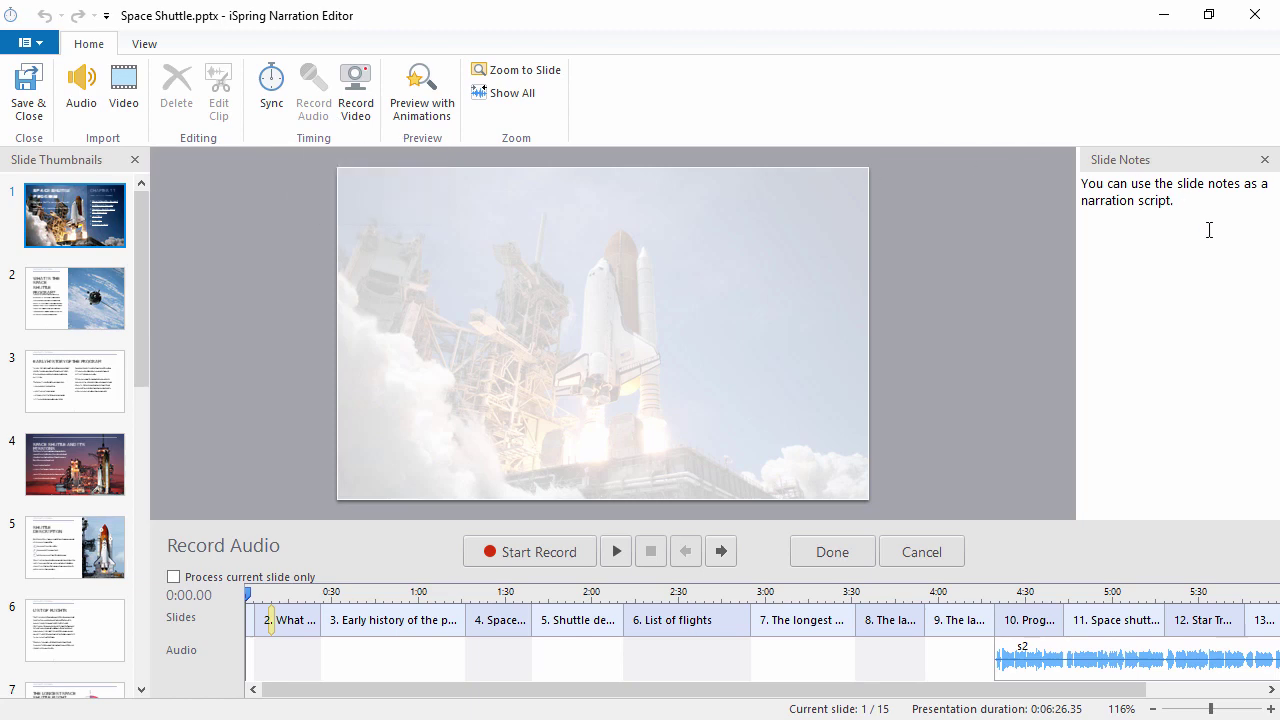
pyautogui.moveTo(1191, 169); pyautogui.dragTo(773, 190)
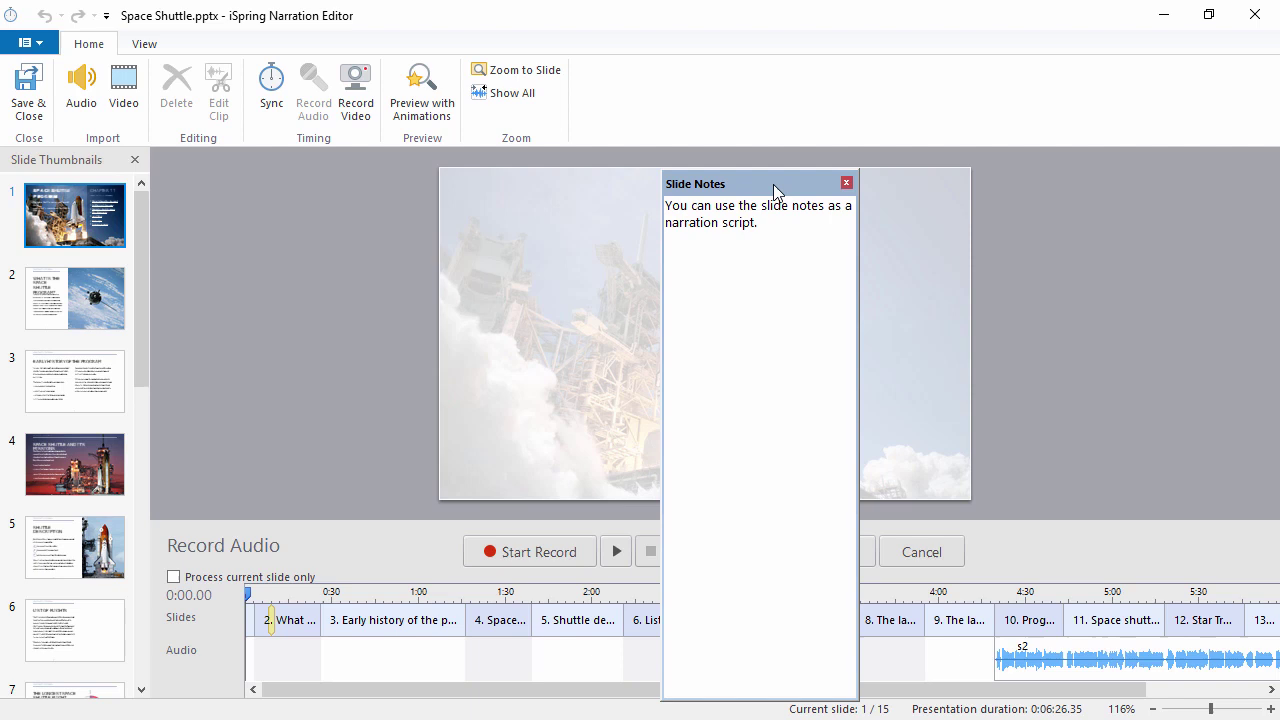
pyautogui.doubleClick(773, 184)
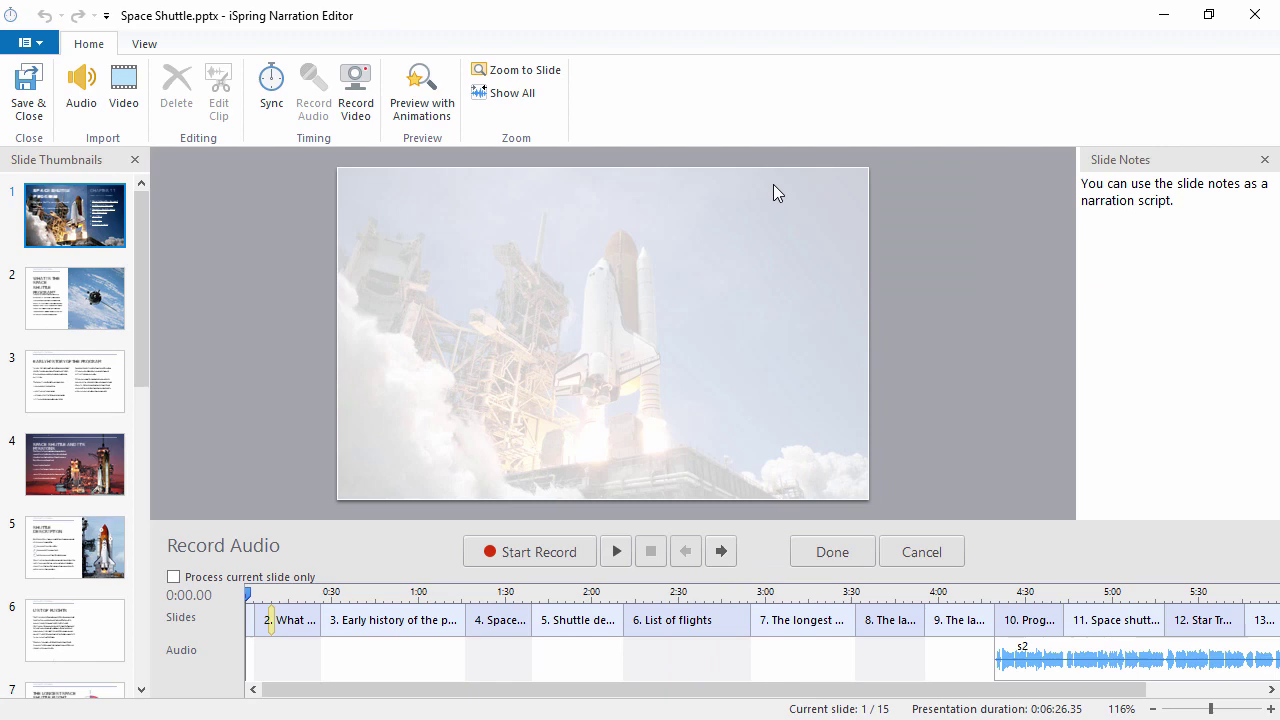
pyautogui.click(535, 554)
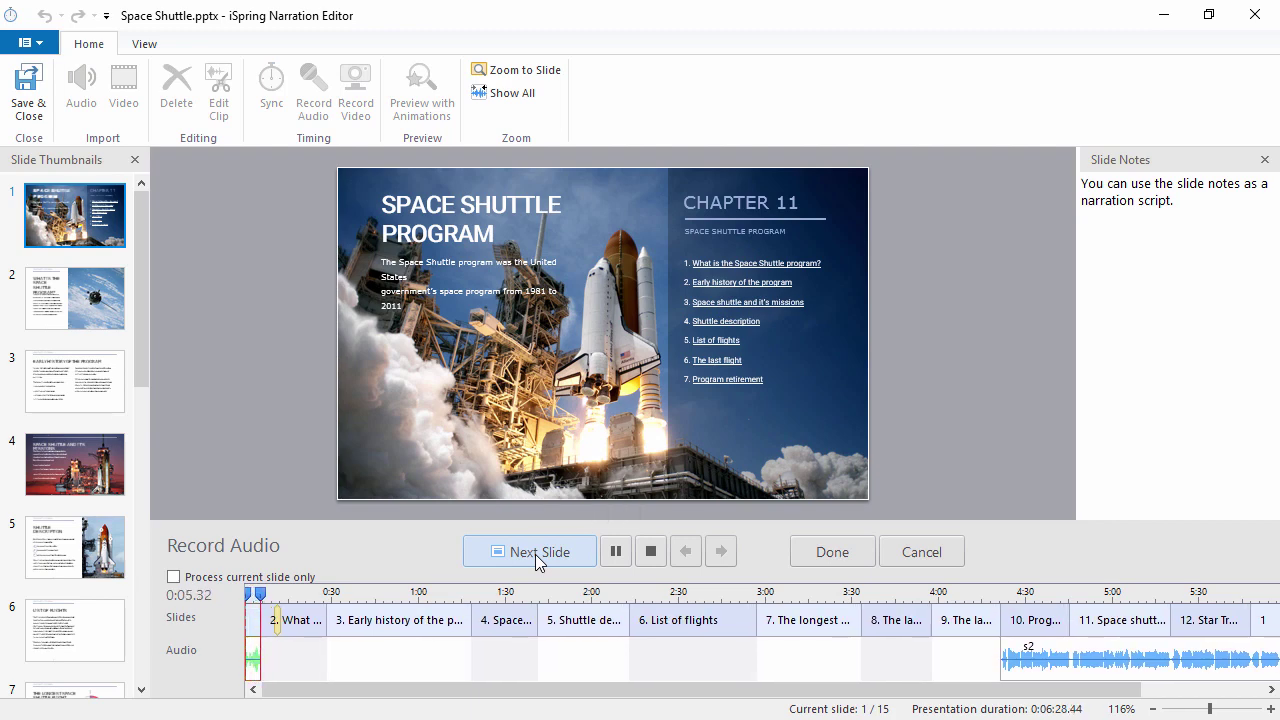
pyautogui.click(535, 554)
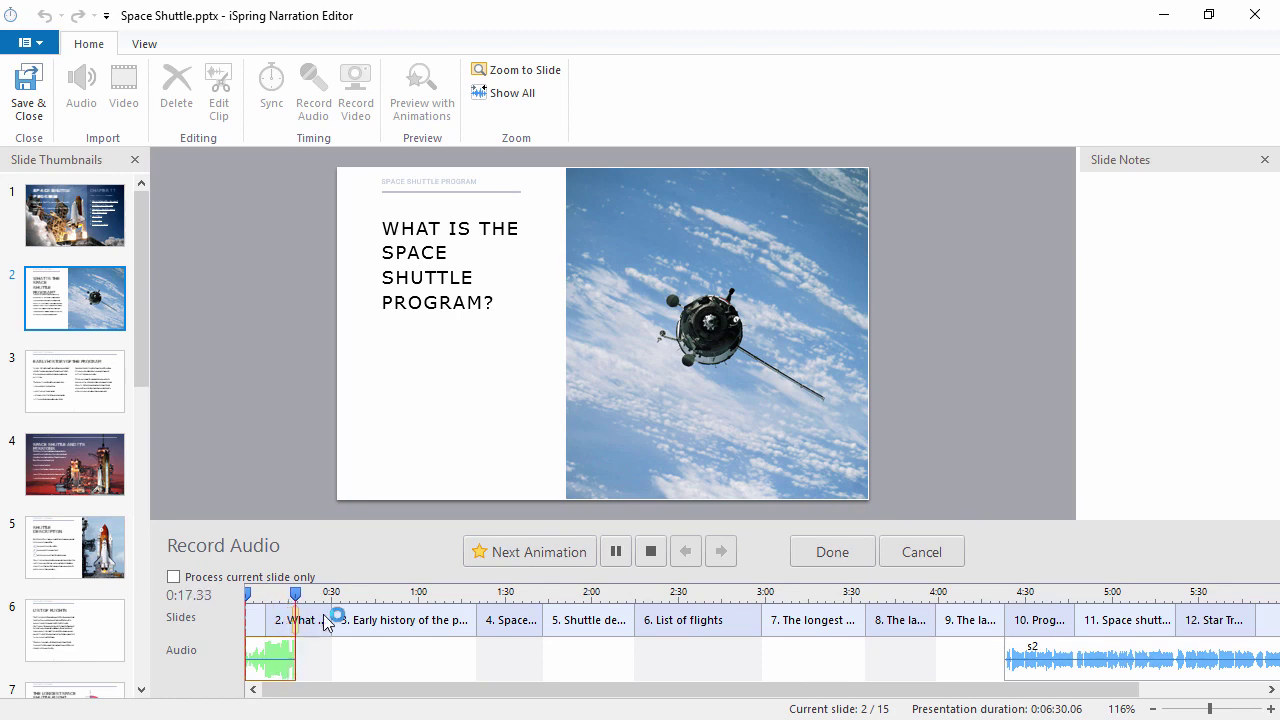
pyautogui.click(531, 554)
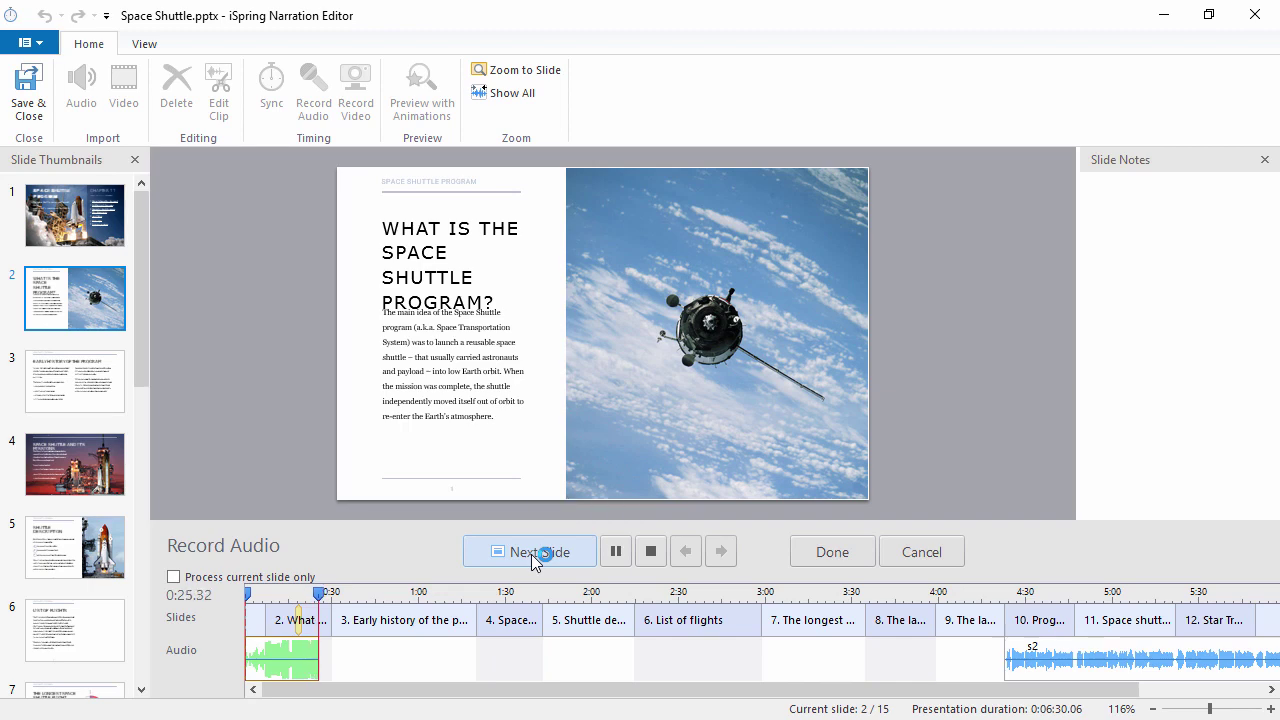
pyautogui.click(851, 556)
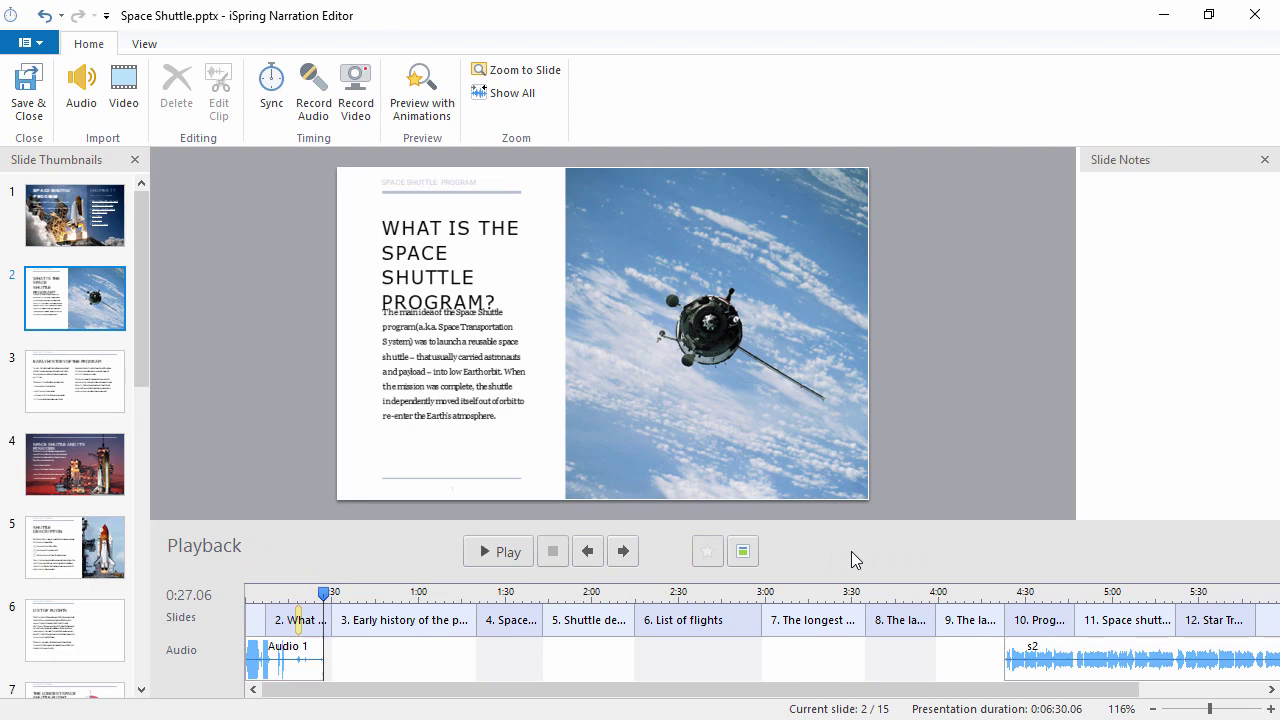
# Play back the new narration from the beginning of slide 1 and pause it after a moment
pyautogui.click(588, 552)
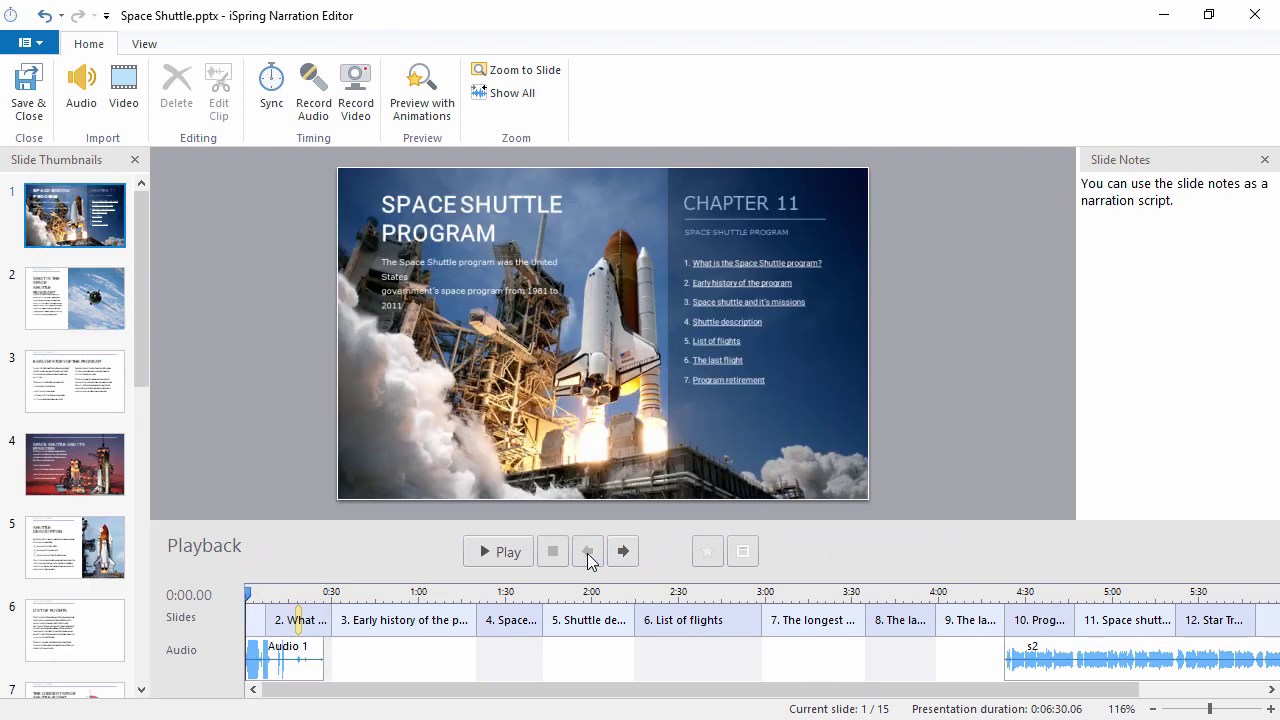
pyautogui.click(489, 562)
pyautogui.click(497, 562)
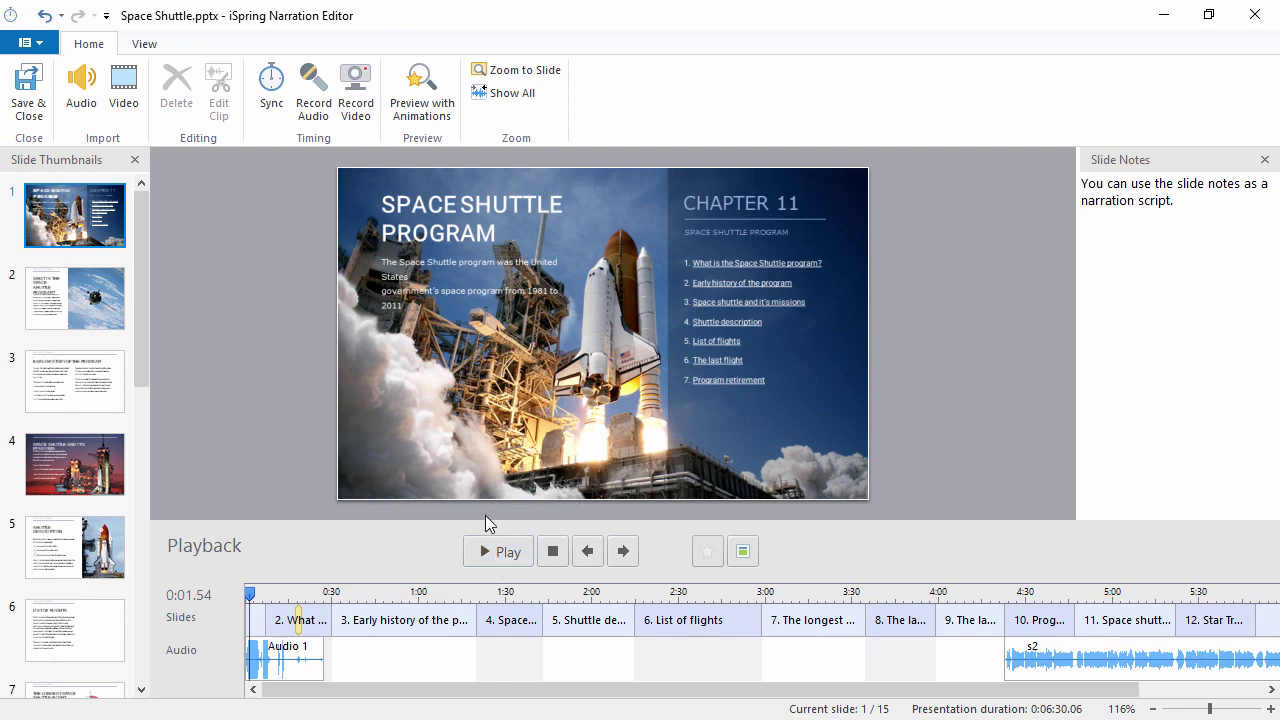
# Edit the Audio 1 clip and remove its background noise using the section from about 00:14.00 to 00:16.29 as the sample
pyautogui.click(290, 662)
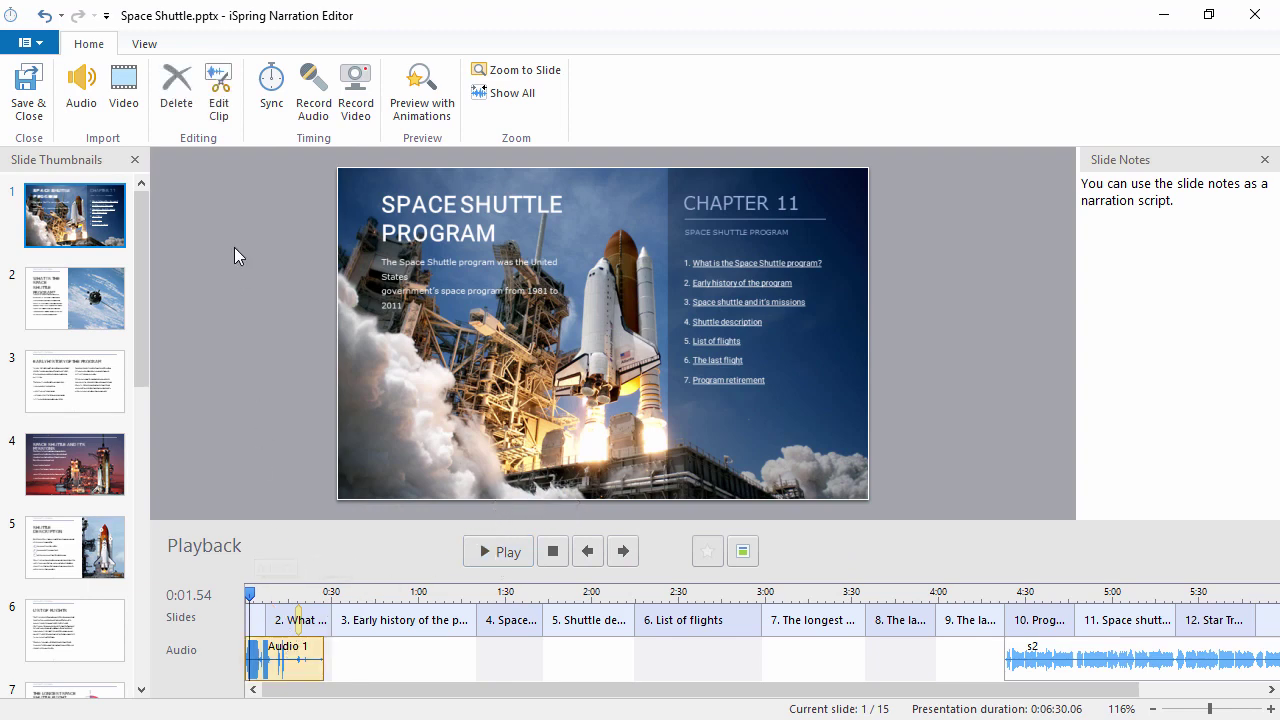
pyautogui.click(218, 108)
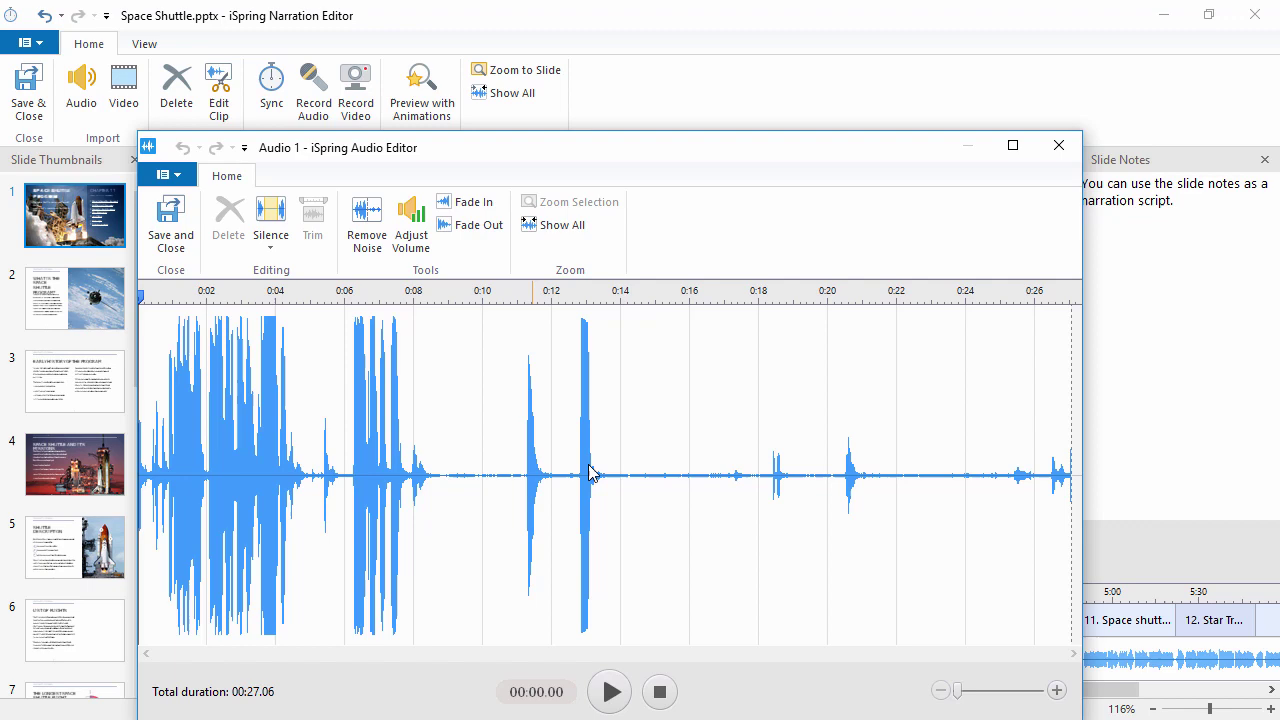
pyautogui.moveTo(622, 503); pyautogui.dragTo(703, 500)
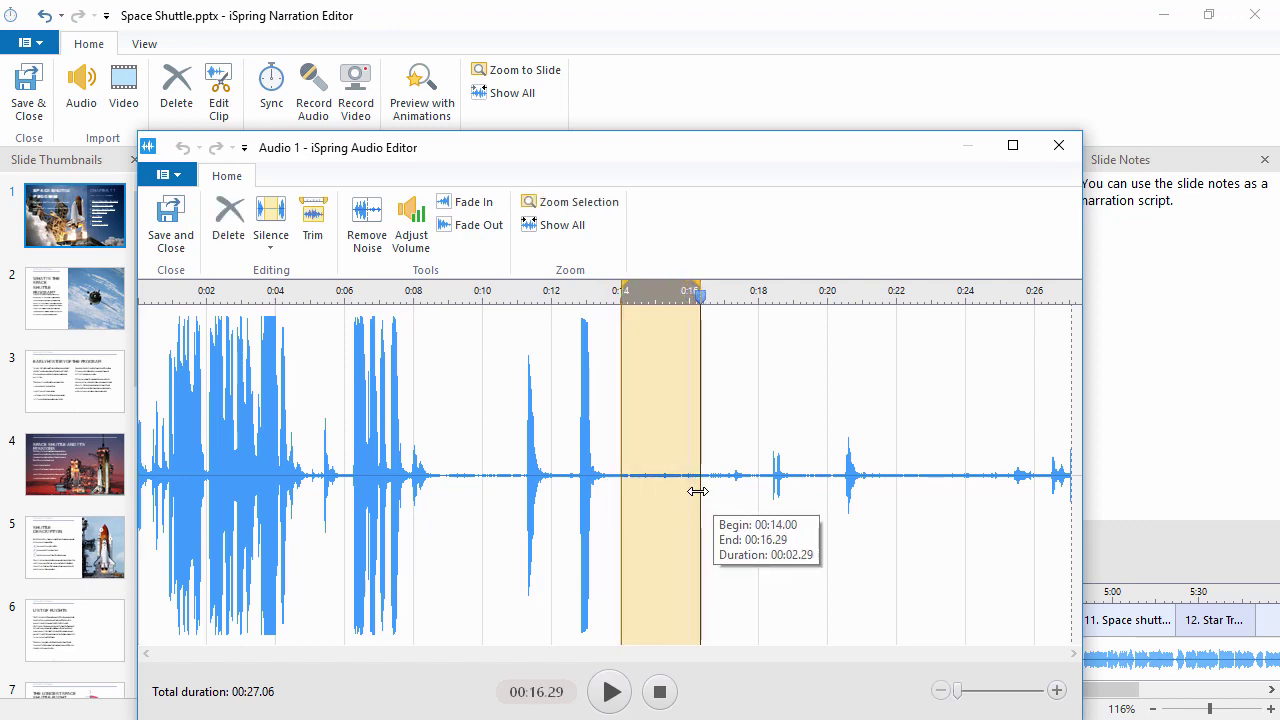
pyautogui.click(367, 215)
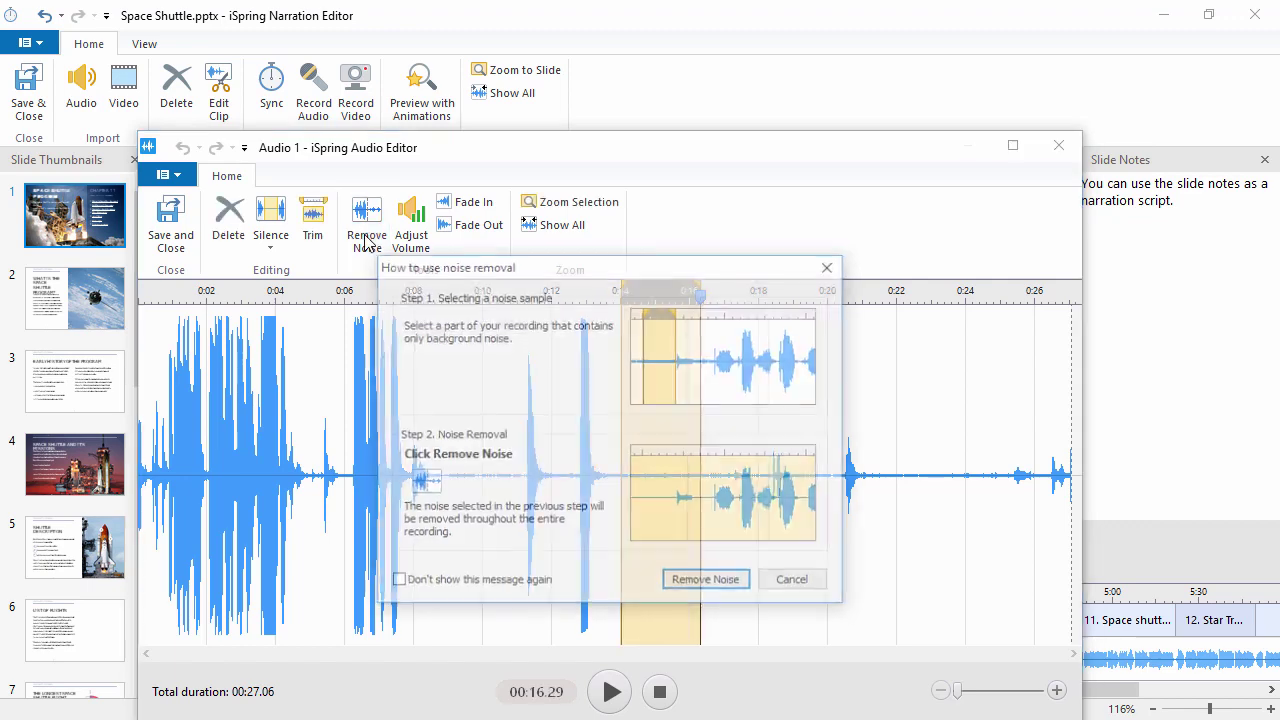
pyautogui.click(707, 582)
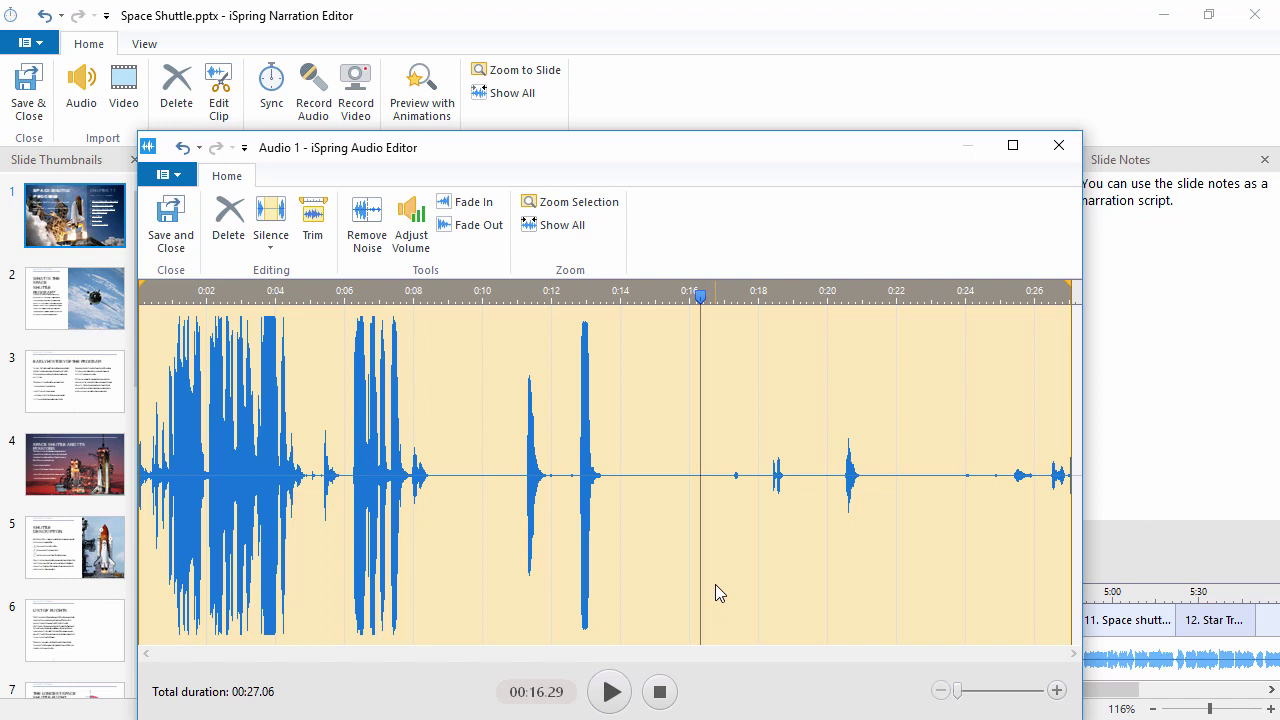
# Delete the tail of the Audio 1 clip from about 00:15.16 to its end and save the edited clip
pyautogui.moveTo(661, 550); pyautogui.dragTo(1078, 519)
pyautogui.press('Delete')
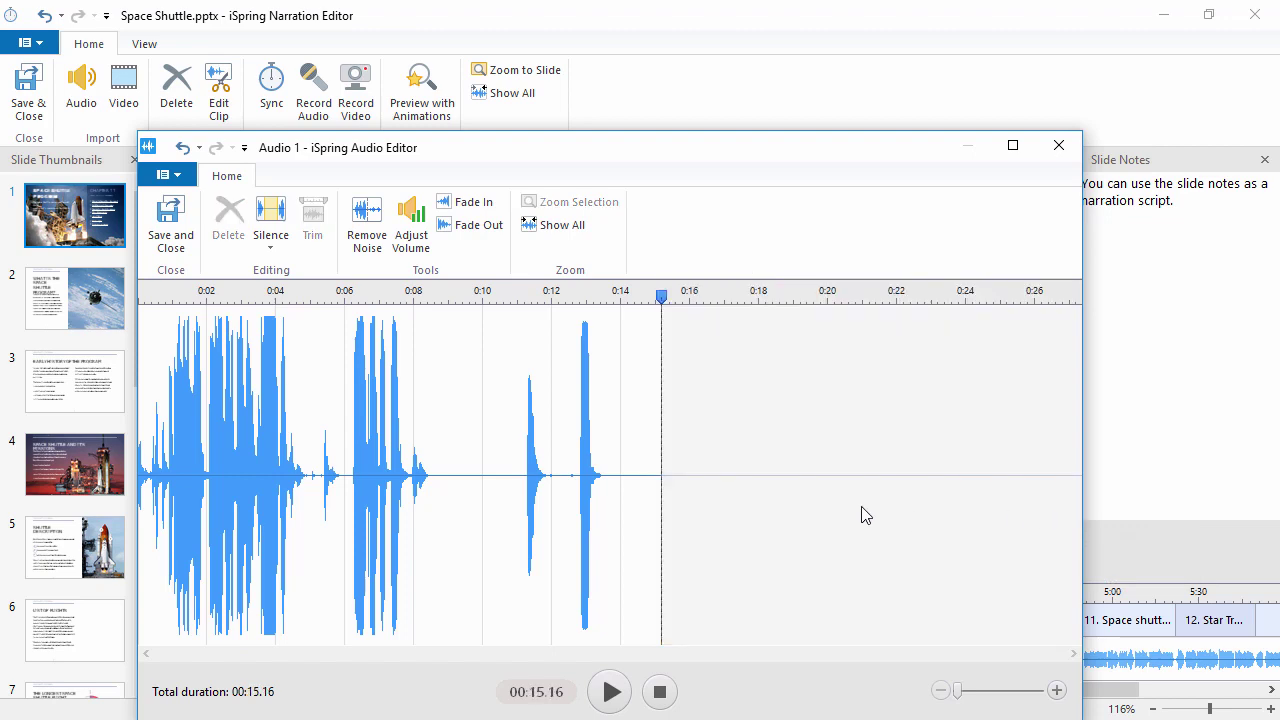
pyautogui.click(170, 240)
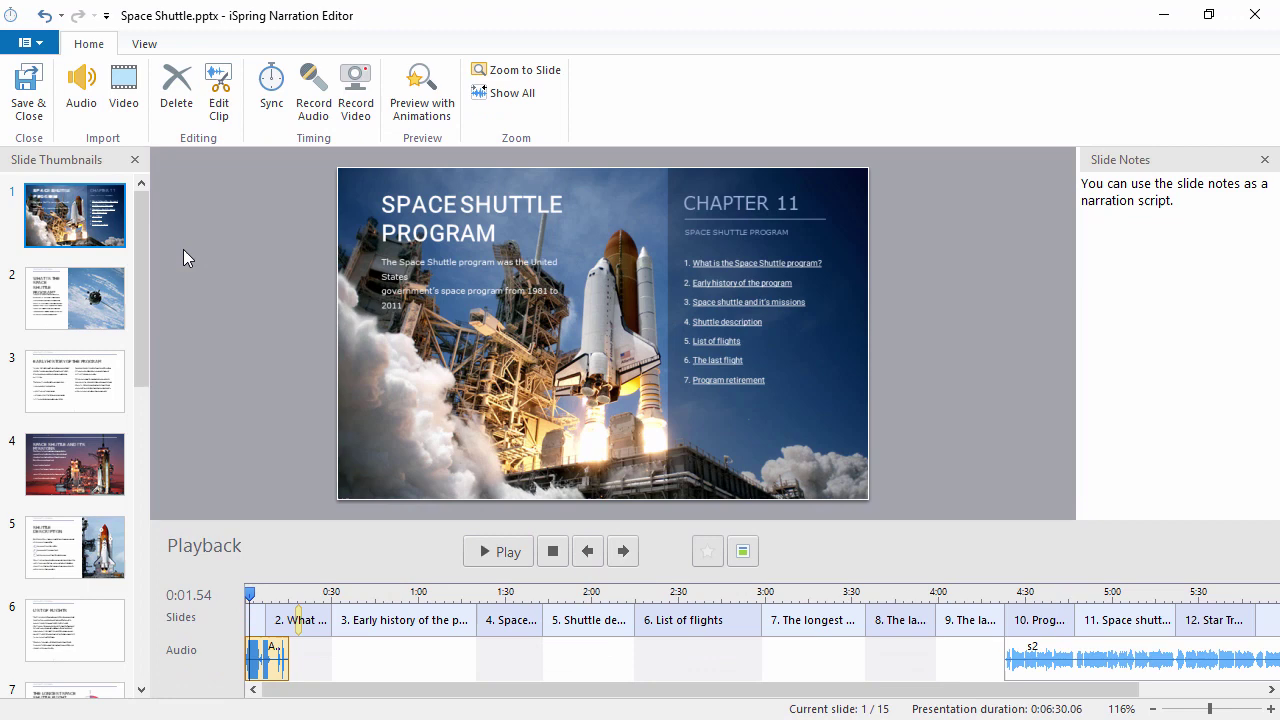
# Return the playback cursor to the timeline start and delete the Audio 1 clip
pyautogui.click(247, 592)
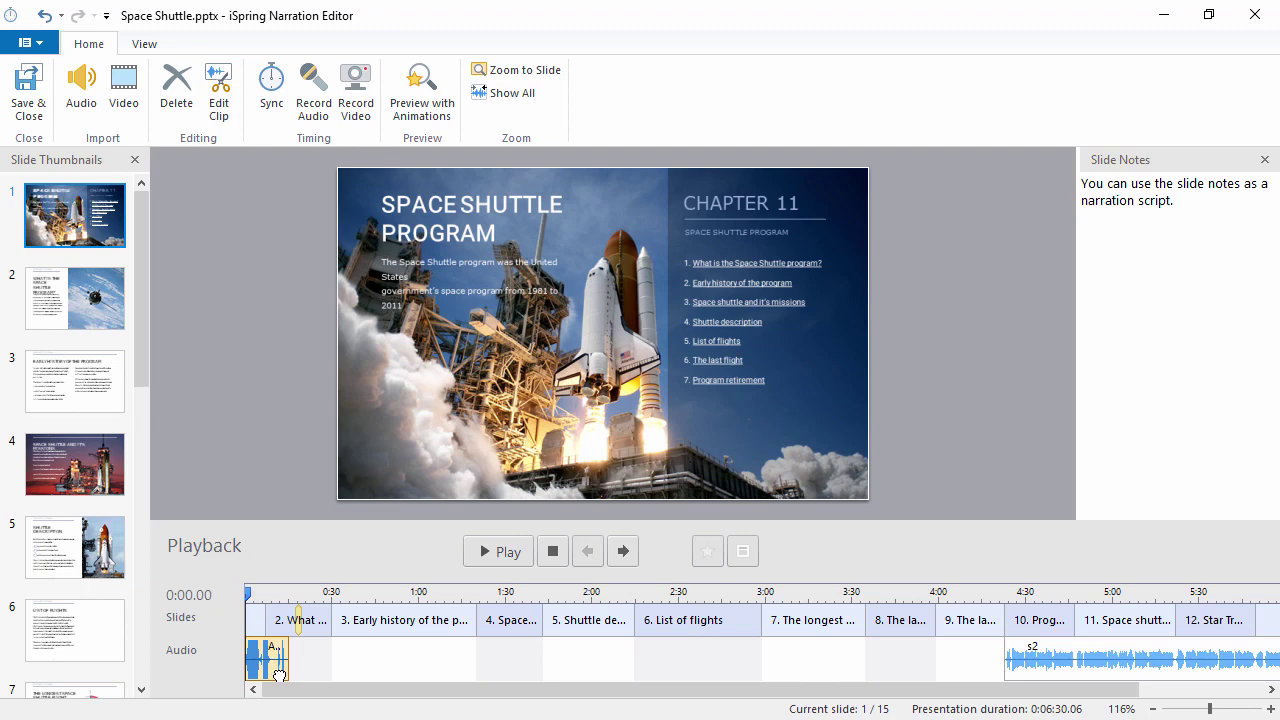
pyautogui.press('Delete')
pyautogui.click(680, 416)
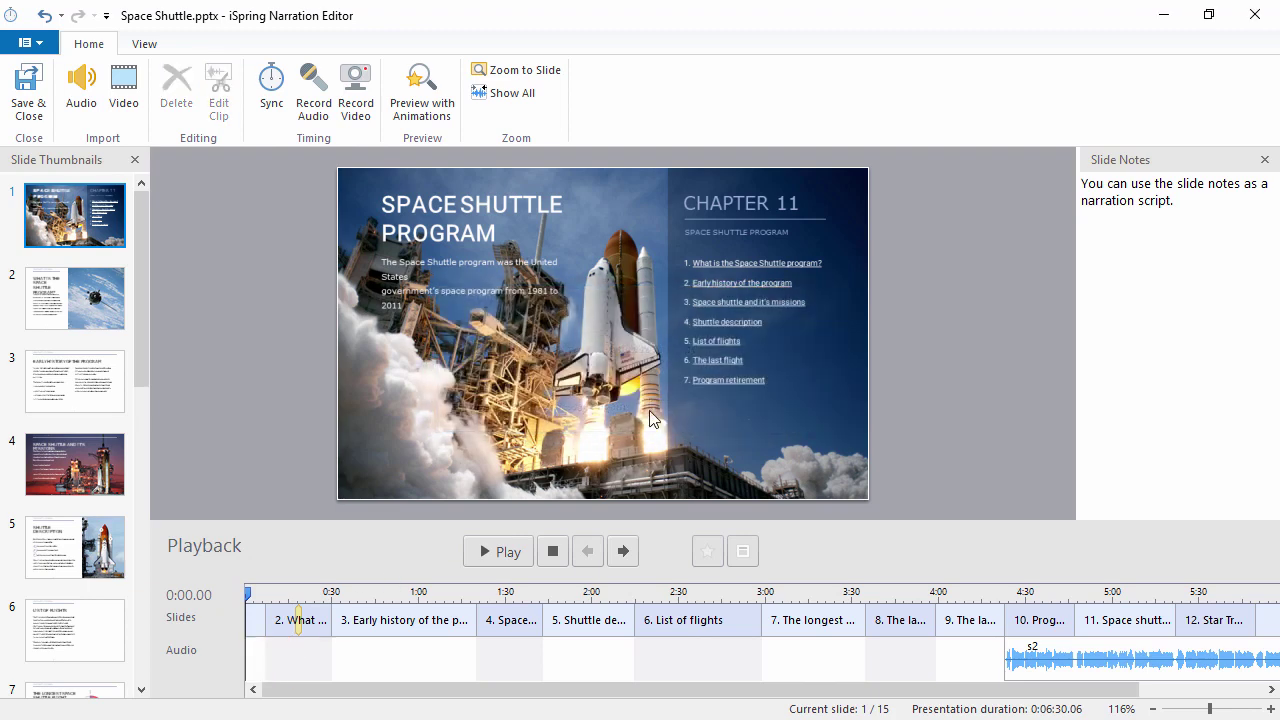
# Import audio file 1 from the Space Shuttle folder at the beginning of slide 1, without adjusting the slide duration
pyautogui.click(82, 100)
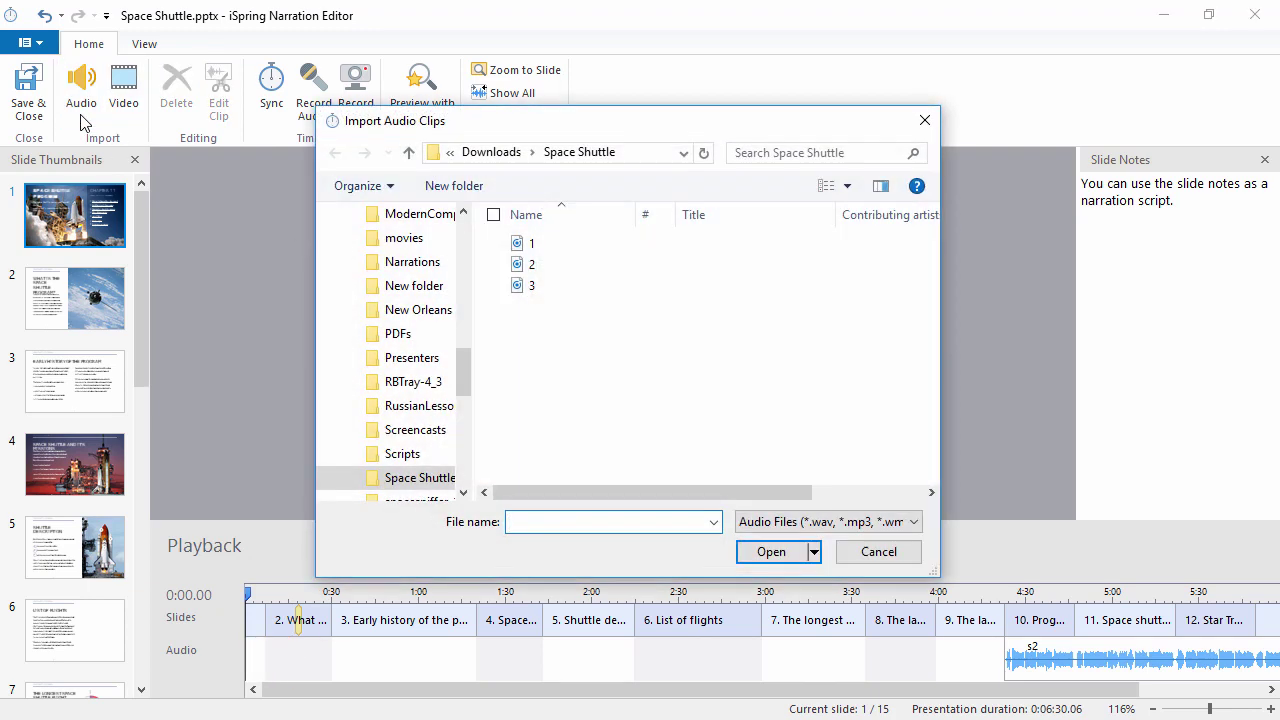
pyautogui.click(567, 251)
pyautogui.doubleClick(567, 250)
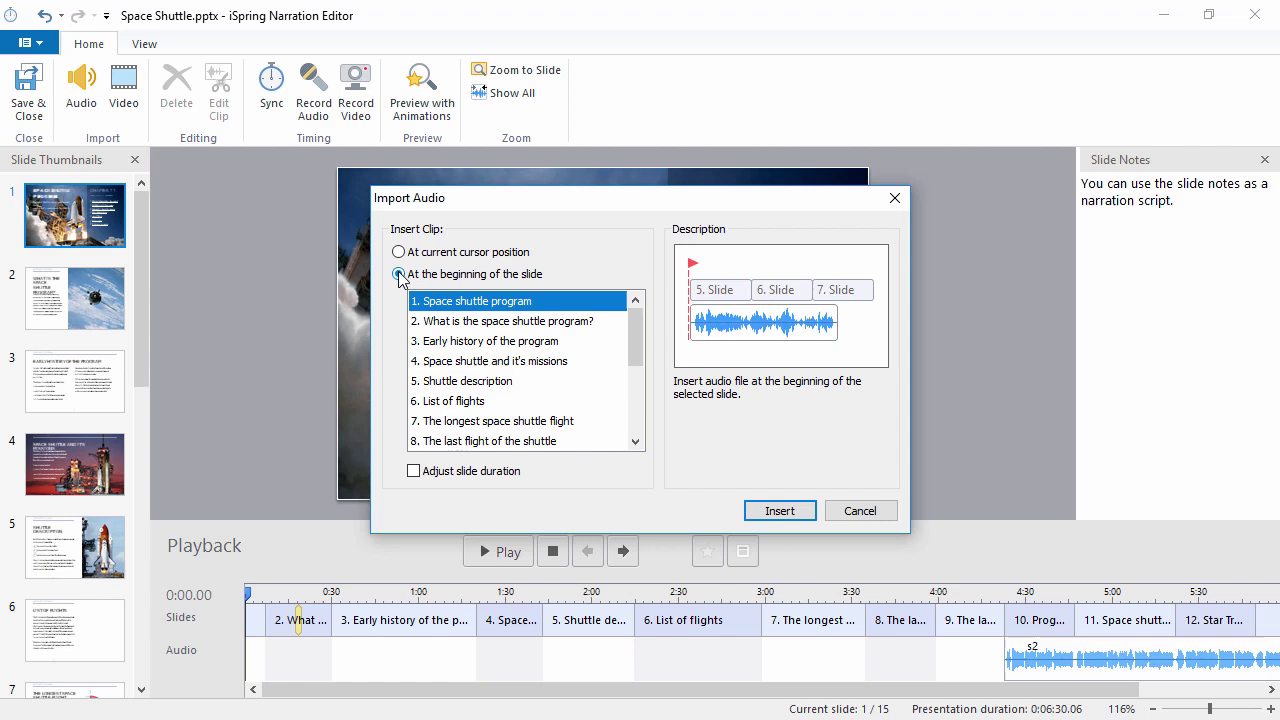
pyautogui.click(417, 476)
pyautogui.click(418, 477)
pyautogui.click(776, 511)
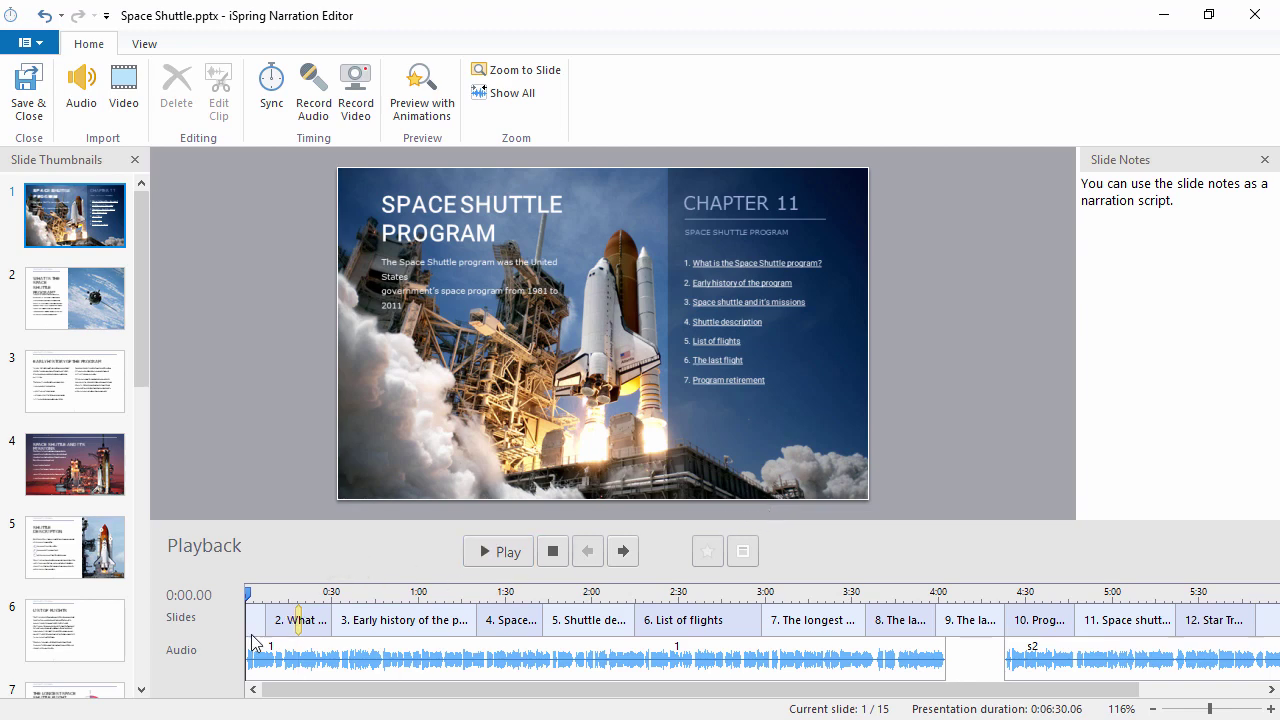
# Move the start of slide 2 to about 0:10 on the timeline and shift its animation marker to about 0:22
pyautogui.scroll(4, 273, 633)
pyautogui.scroll(1, 273, 633)
pyautogui.moveTo(276, 630); pyautogui.dragTo(321, 627)
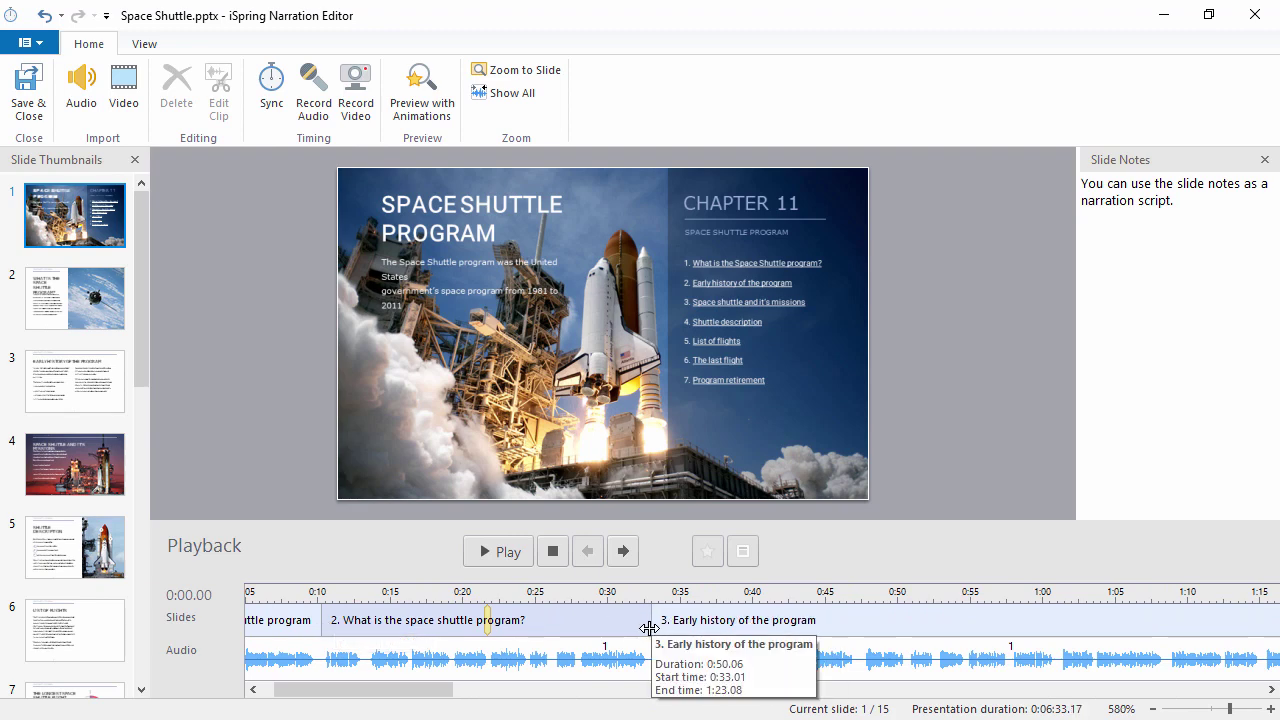
pyautogui.moveTo(488, 622); pyautogui.dragTo(494, 622)
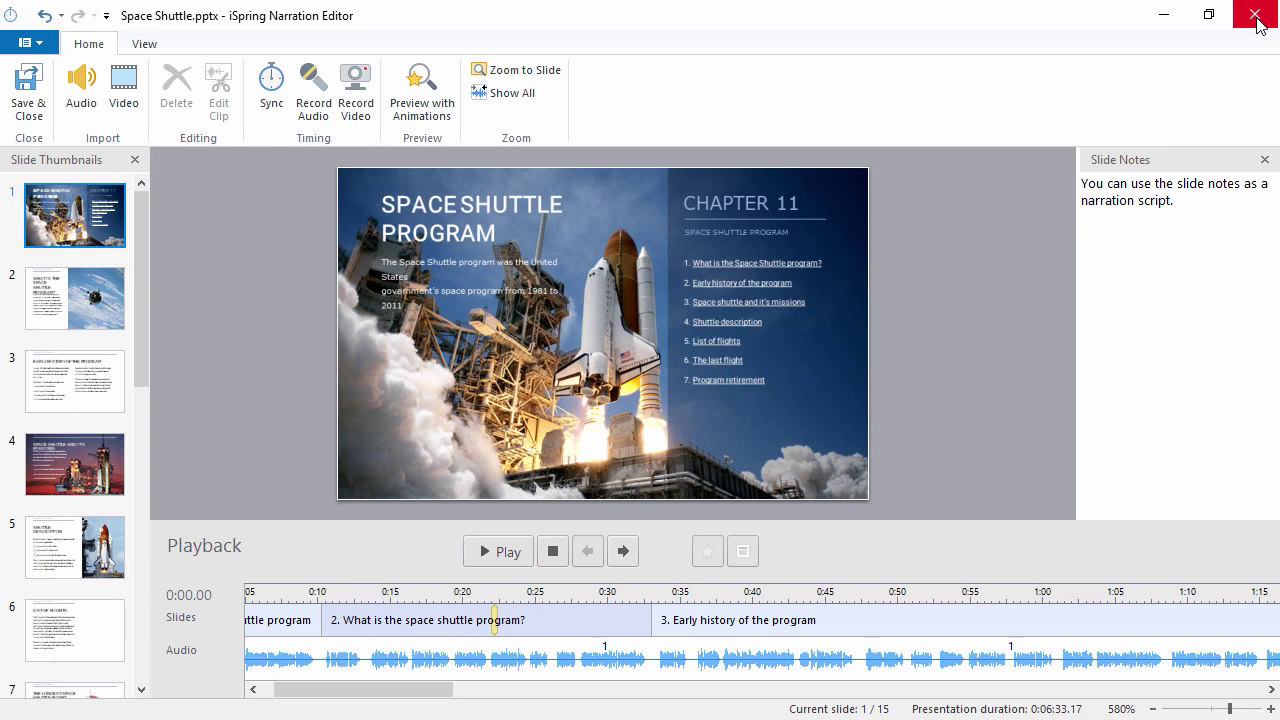
# Save the narration, return to the presentation in PowerPoint and publish it to view the result
pyautogui.click(30, 110)
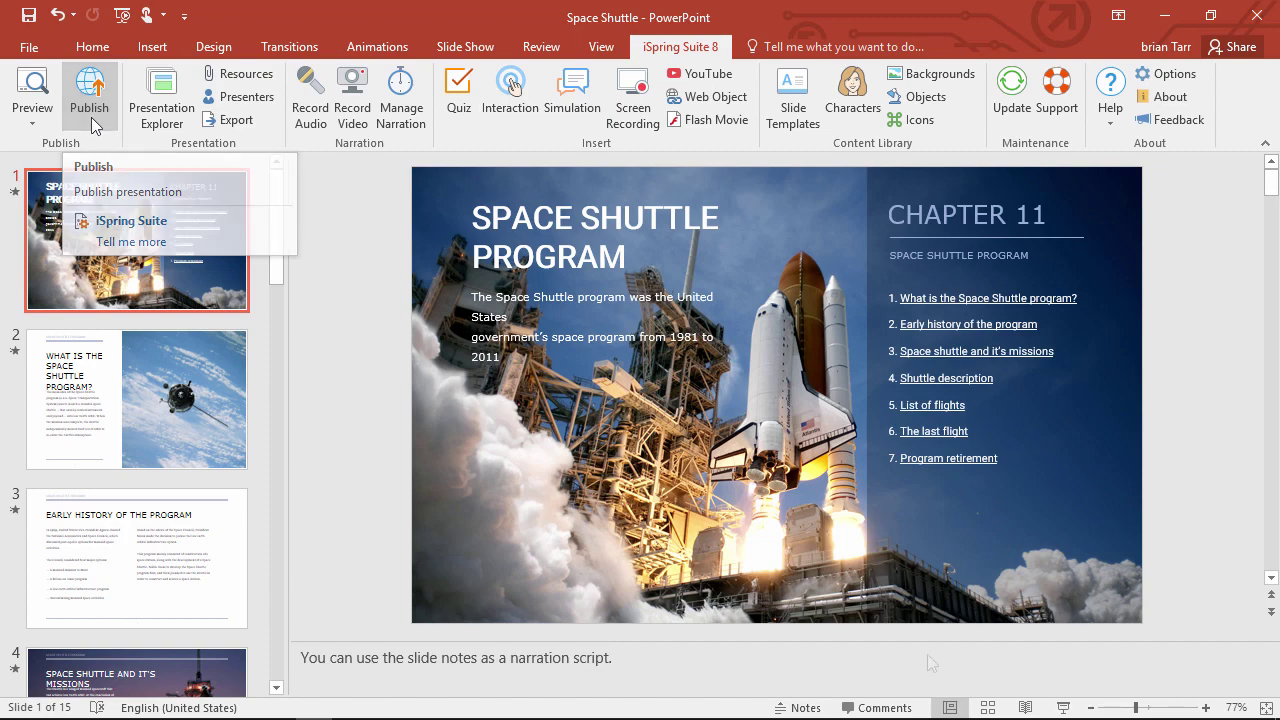
pyautogui.click(92, 122)
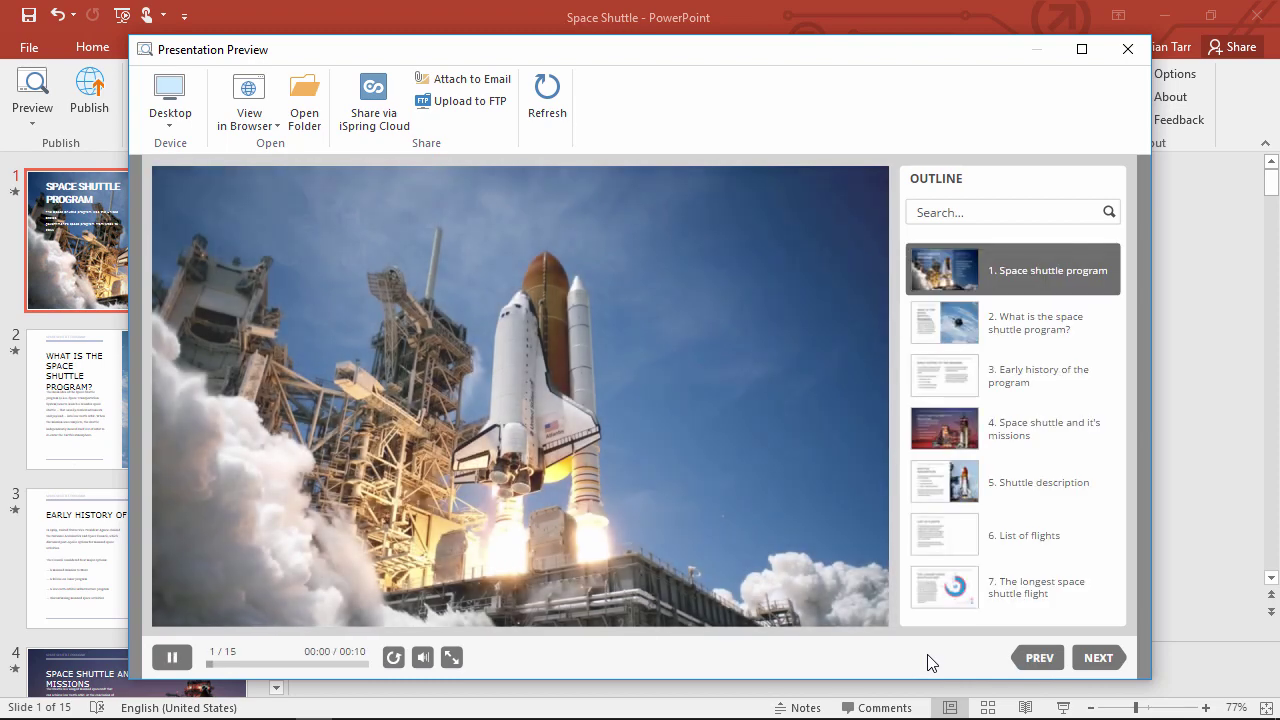